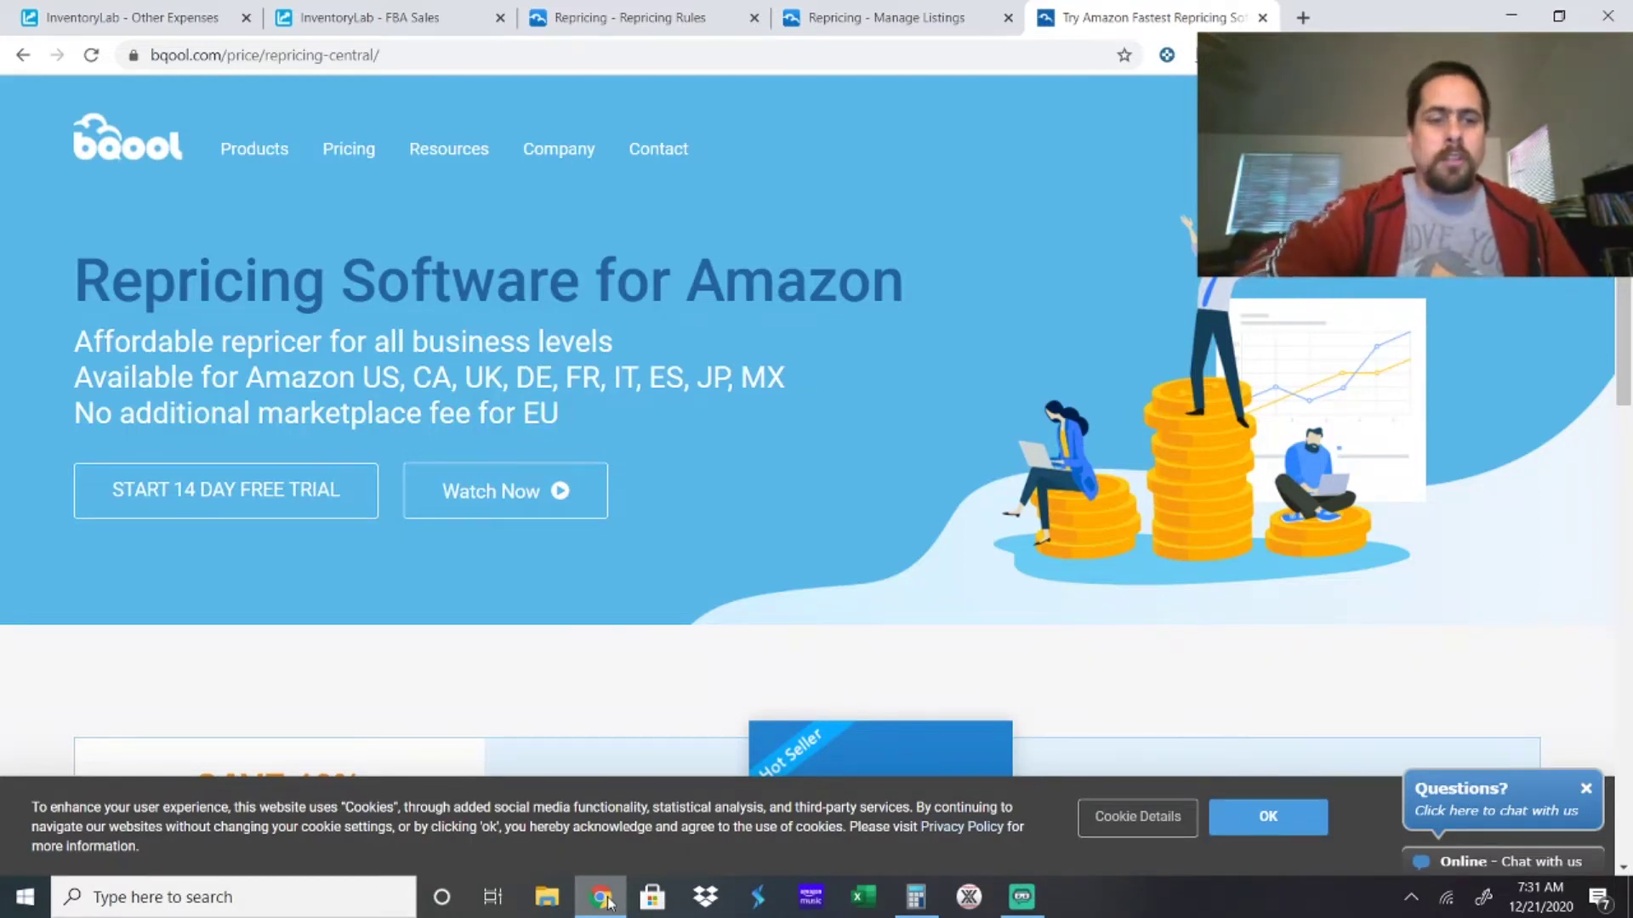
Compare the features and prices of the repricing plans, and switch the pricing table to annual billing.
scroll(808, 463, down, 6)
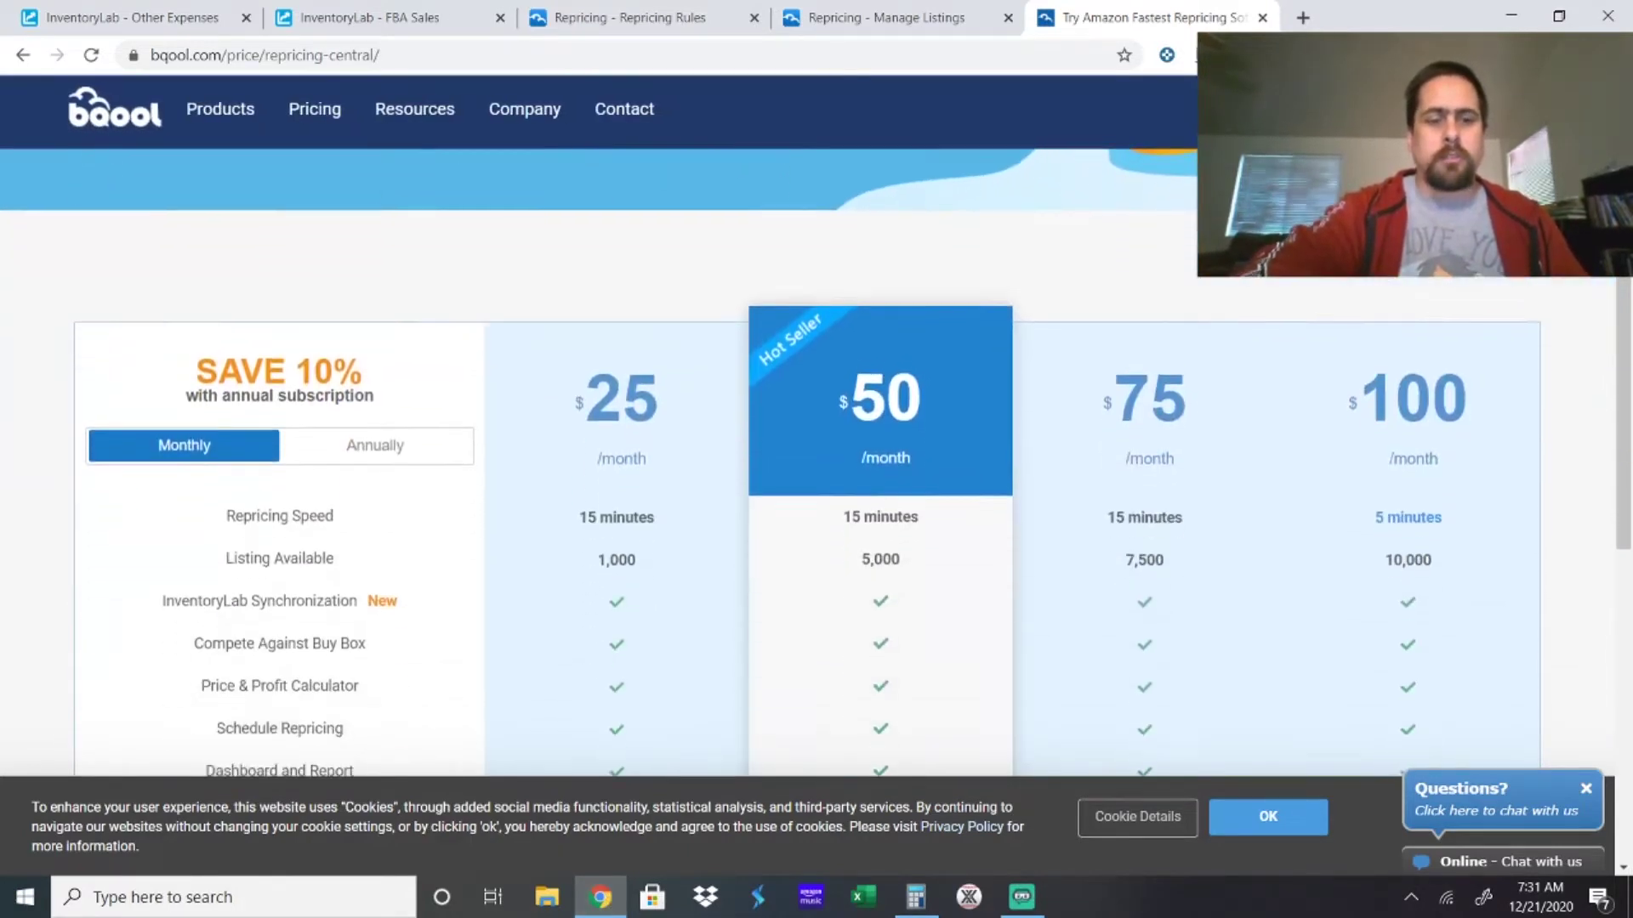
scroll(816, 463, down, 1)
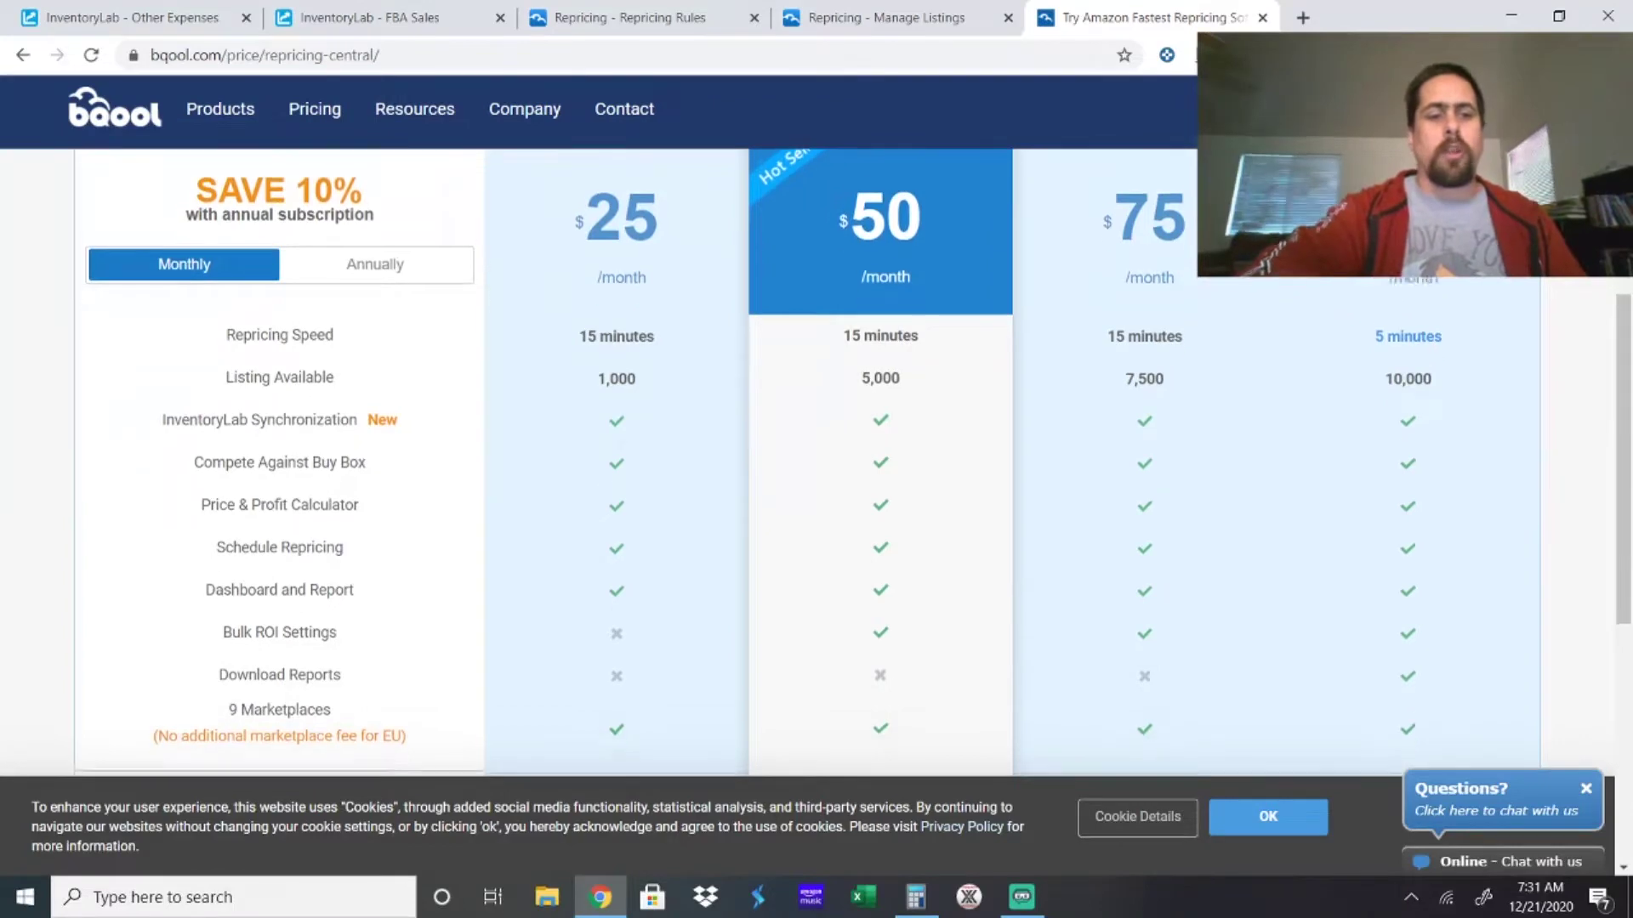
scroll(807, 464, up, 7)
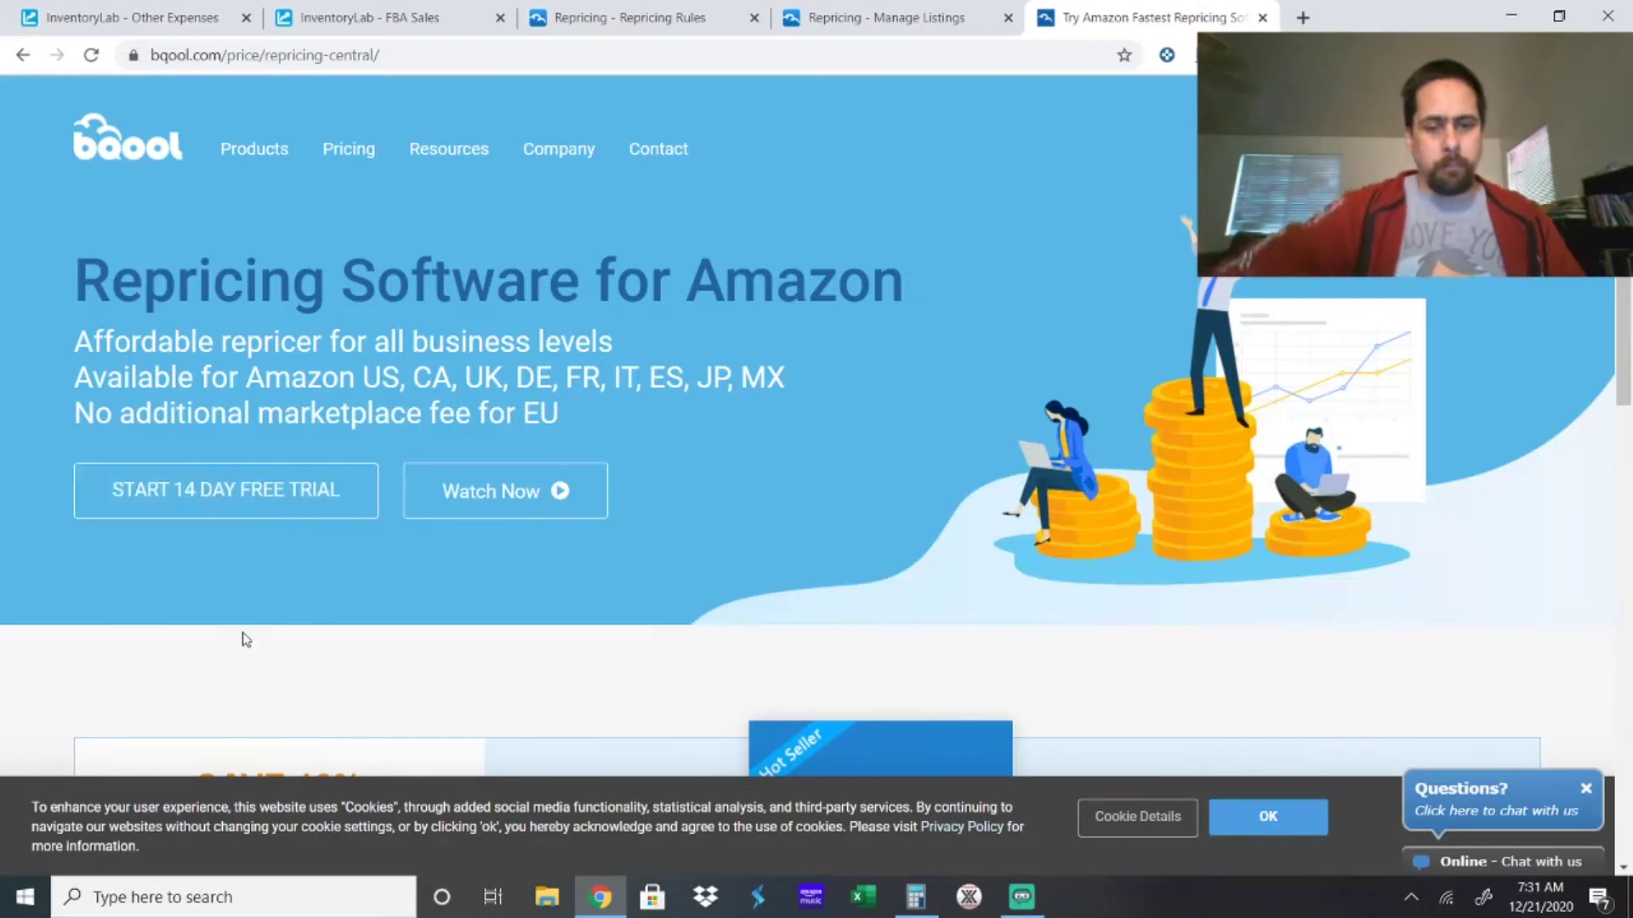
scroll(241, 637, down, 7)
scroll(808, 463, up, 1)
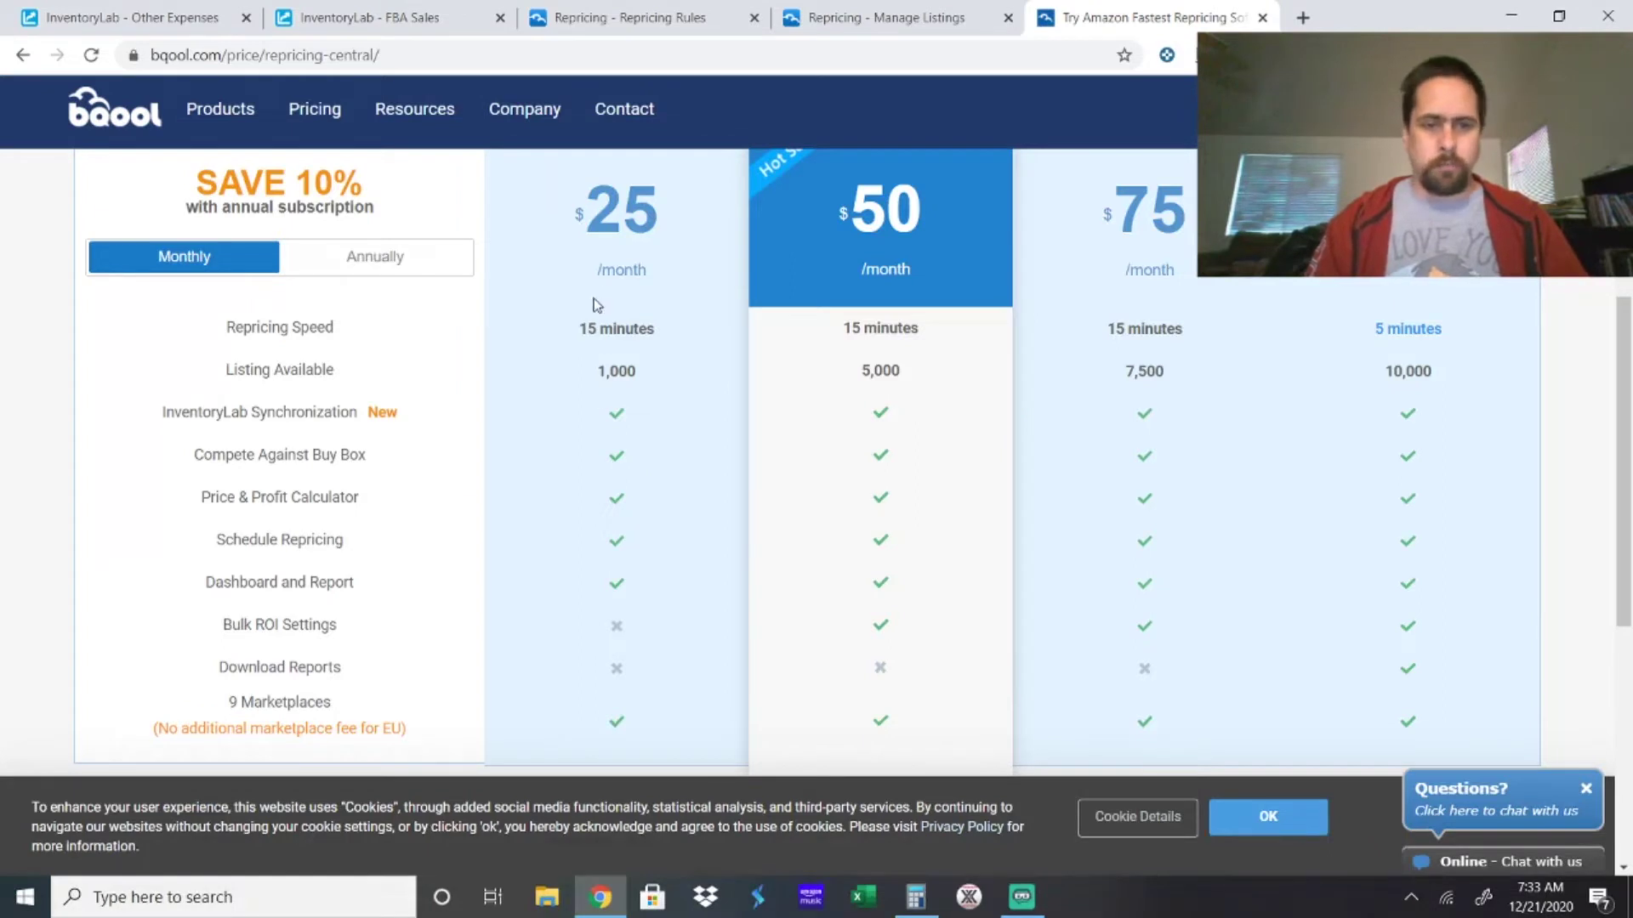
click(438, 263)
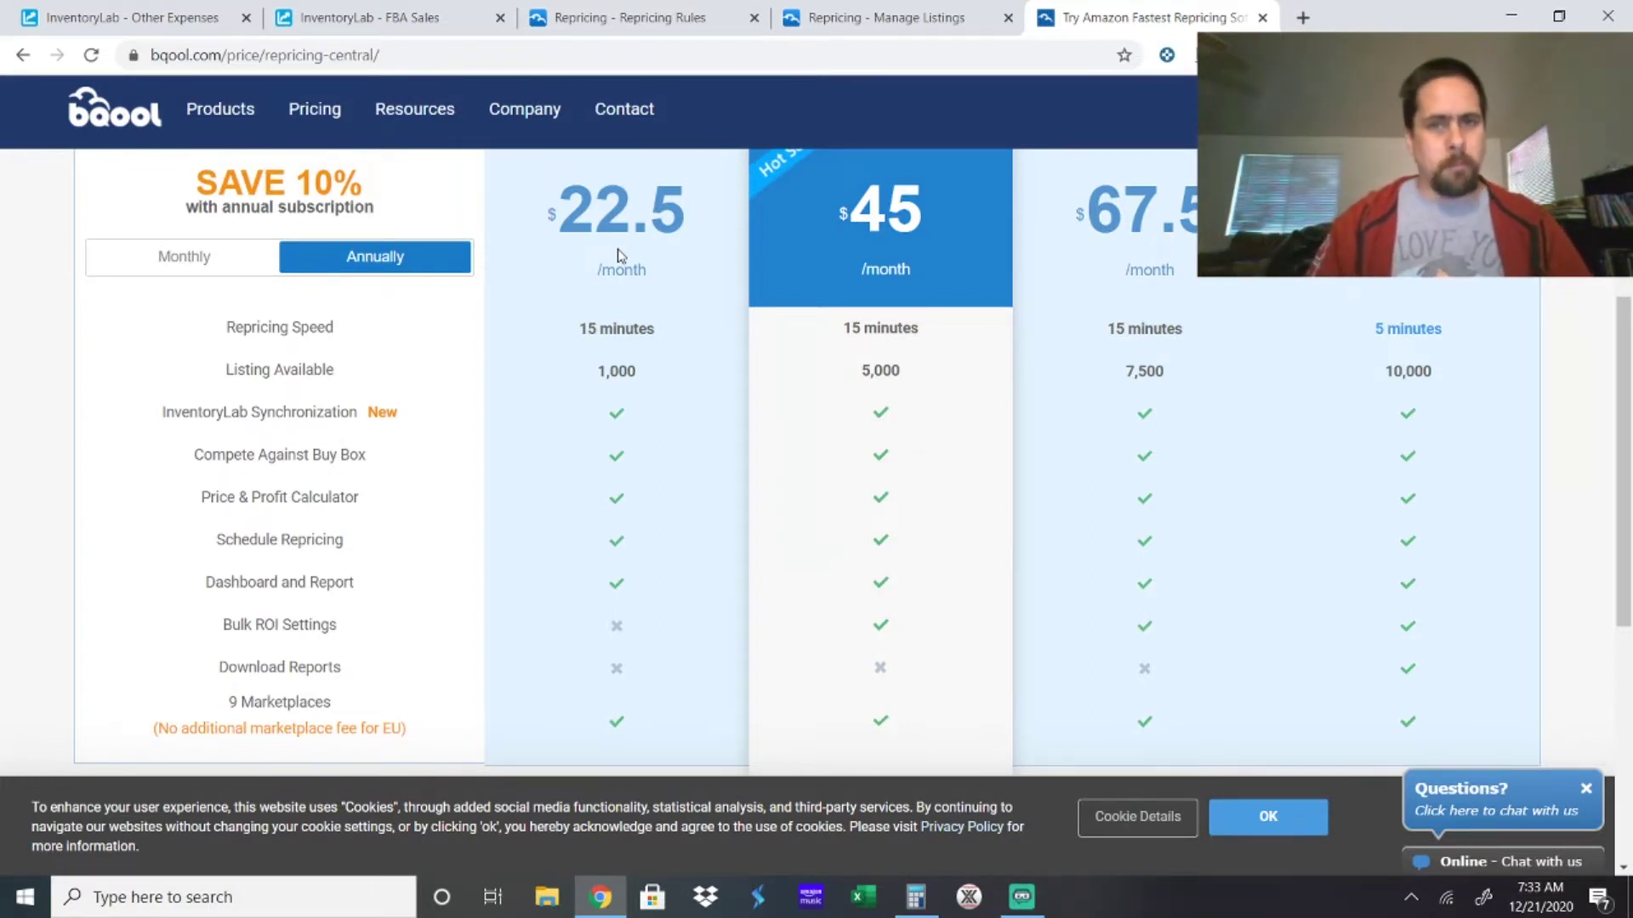
Switch to the Repricing Rules page and view the Maximize Profit rule's repricing schedule, then close it without changes.
click(651, 23)
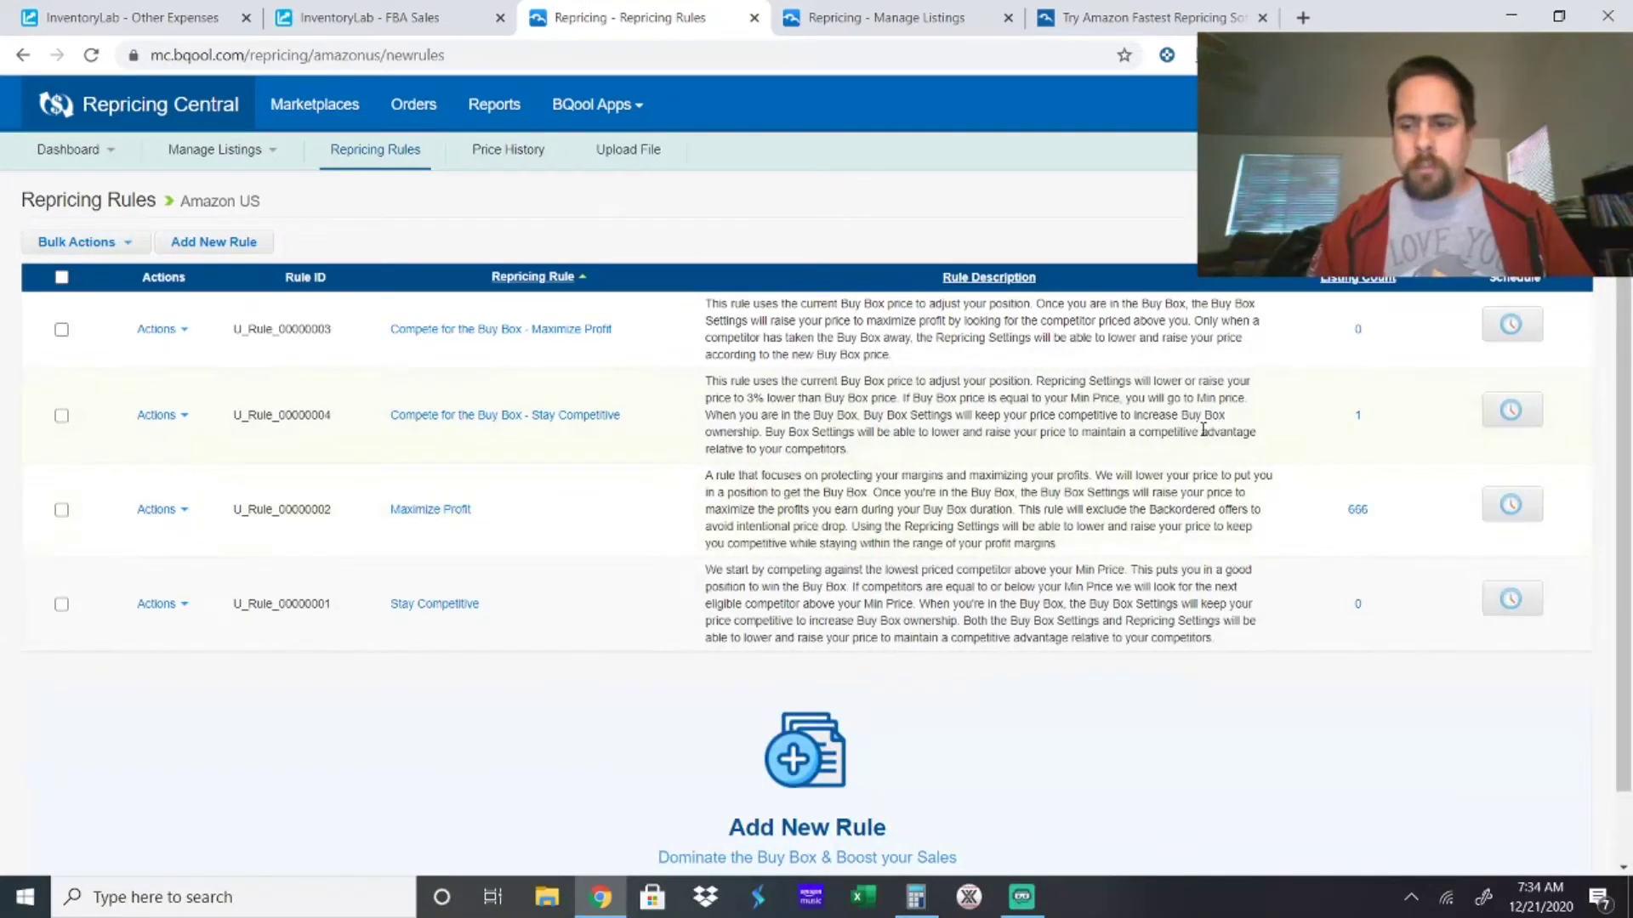
click(1500, 517)
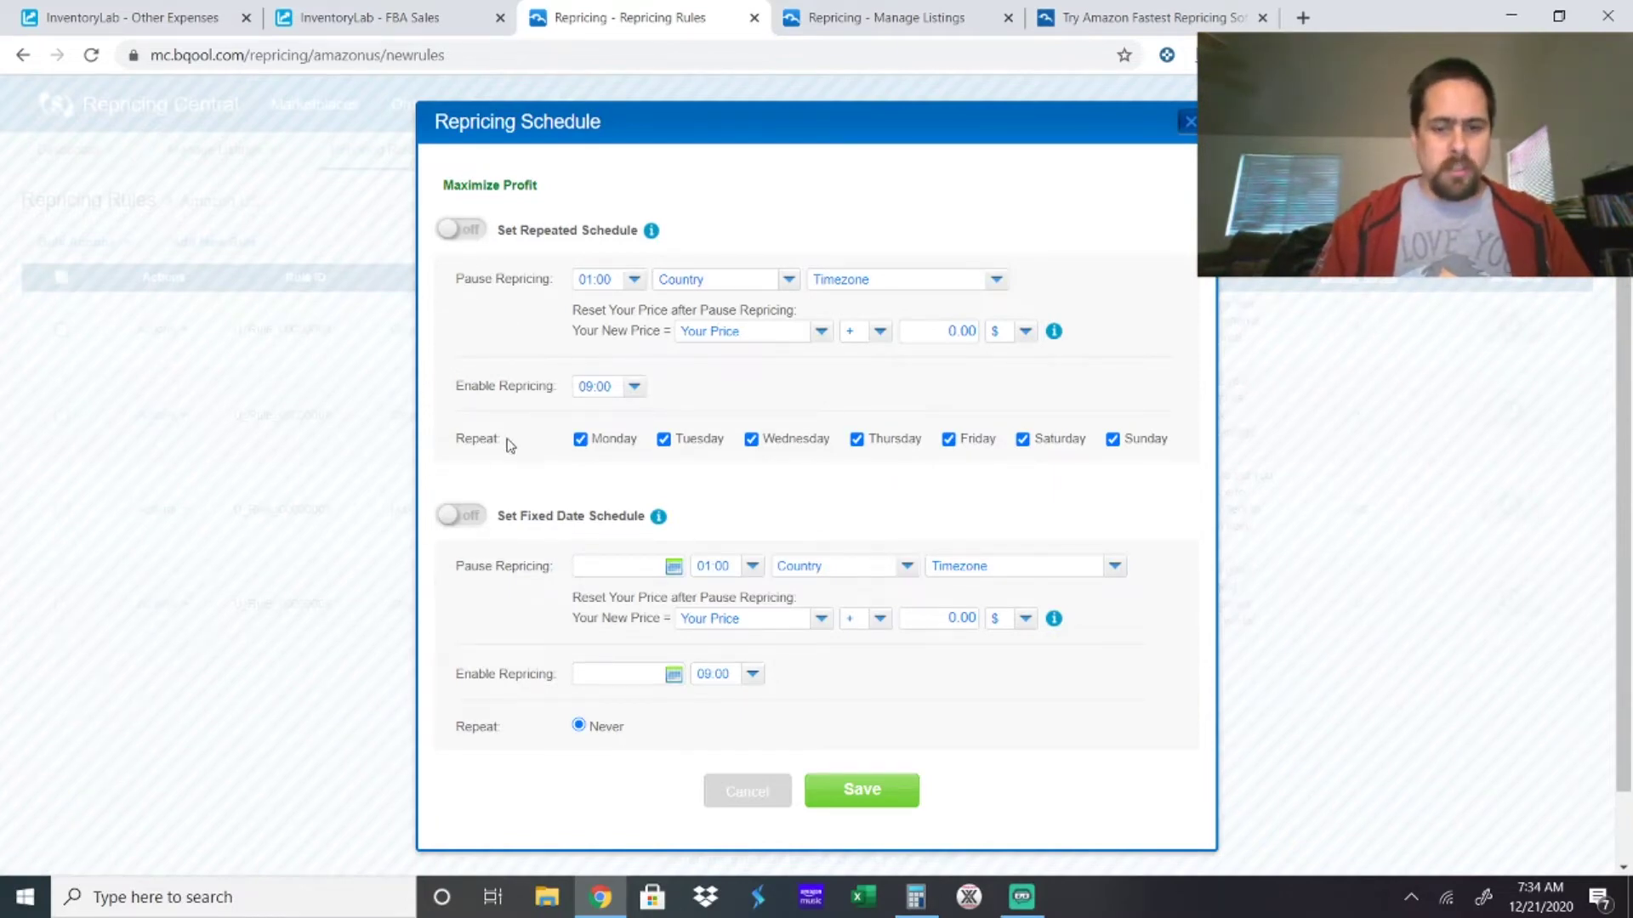
click(1190, 121)
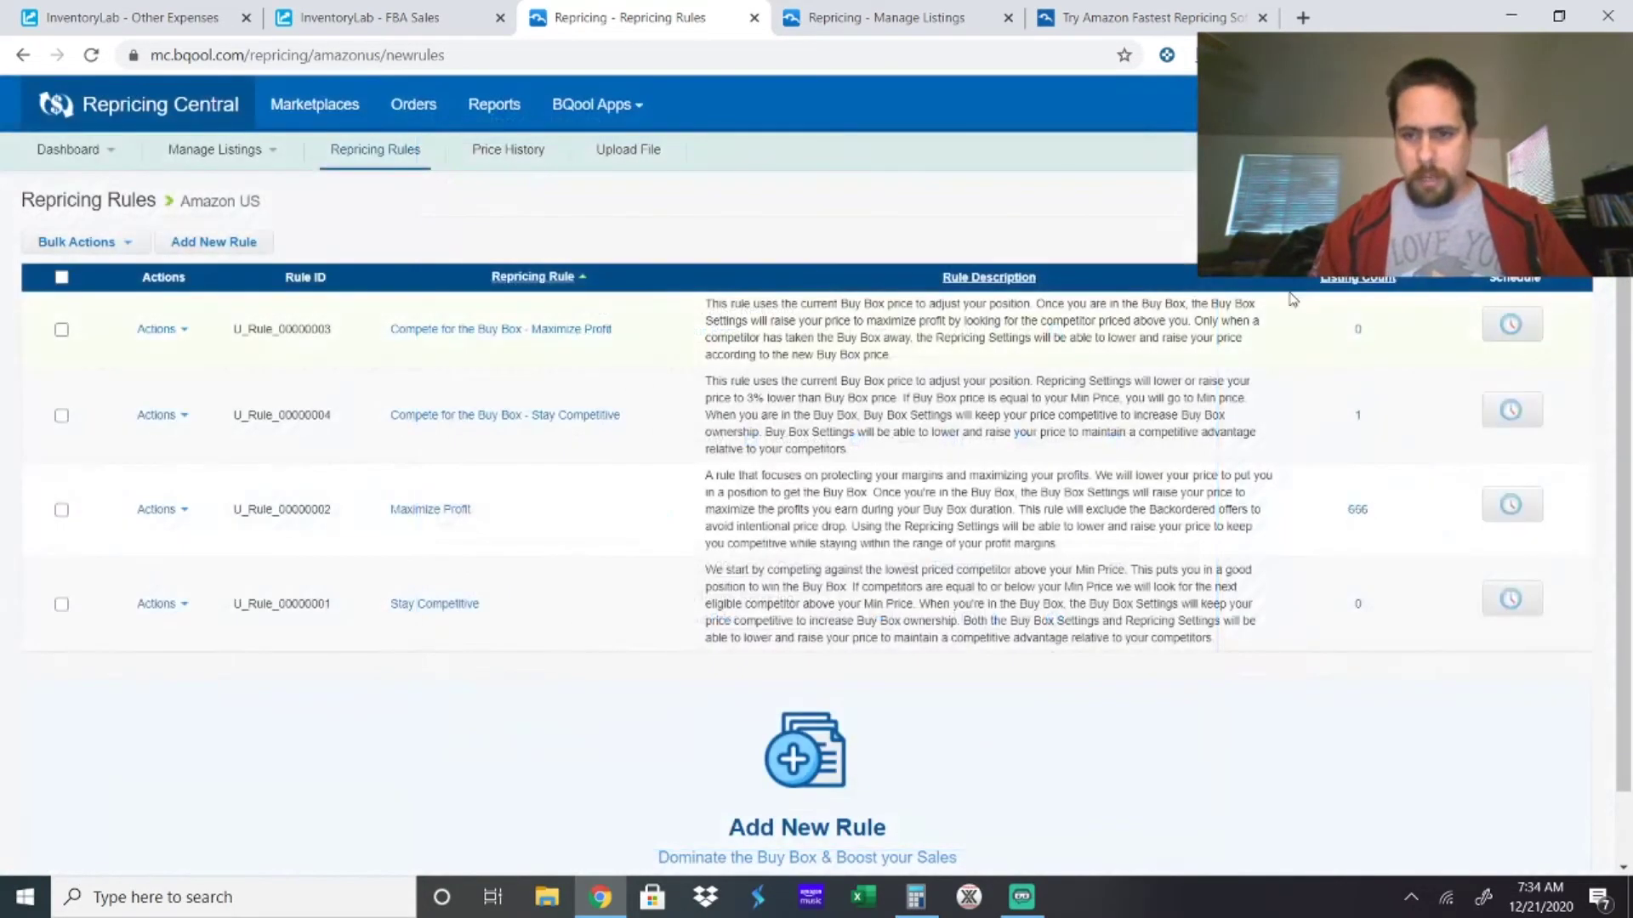
Open the Maximize Profit rule for editing and review its rule types, name and full description.
click(448, 514)
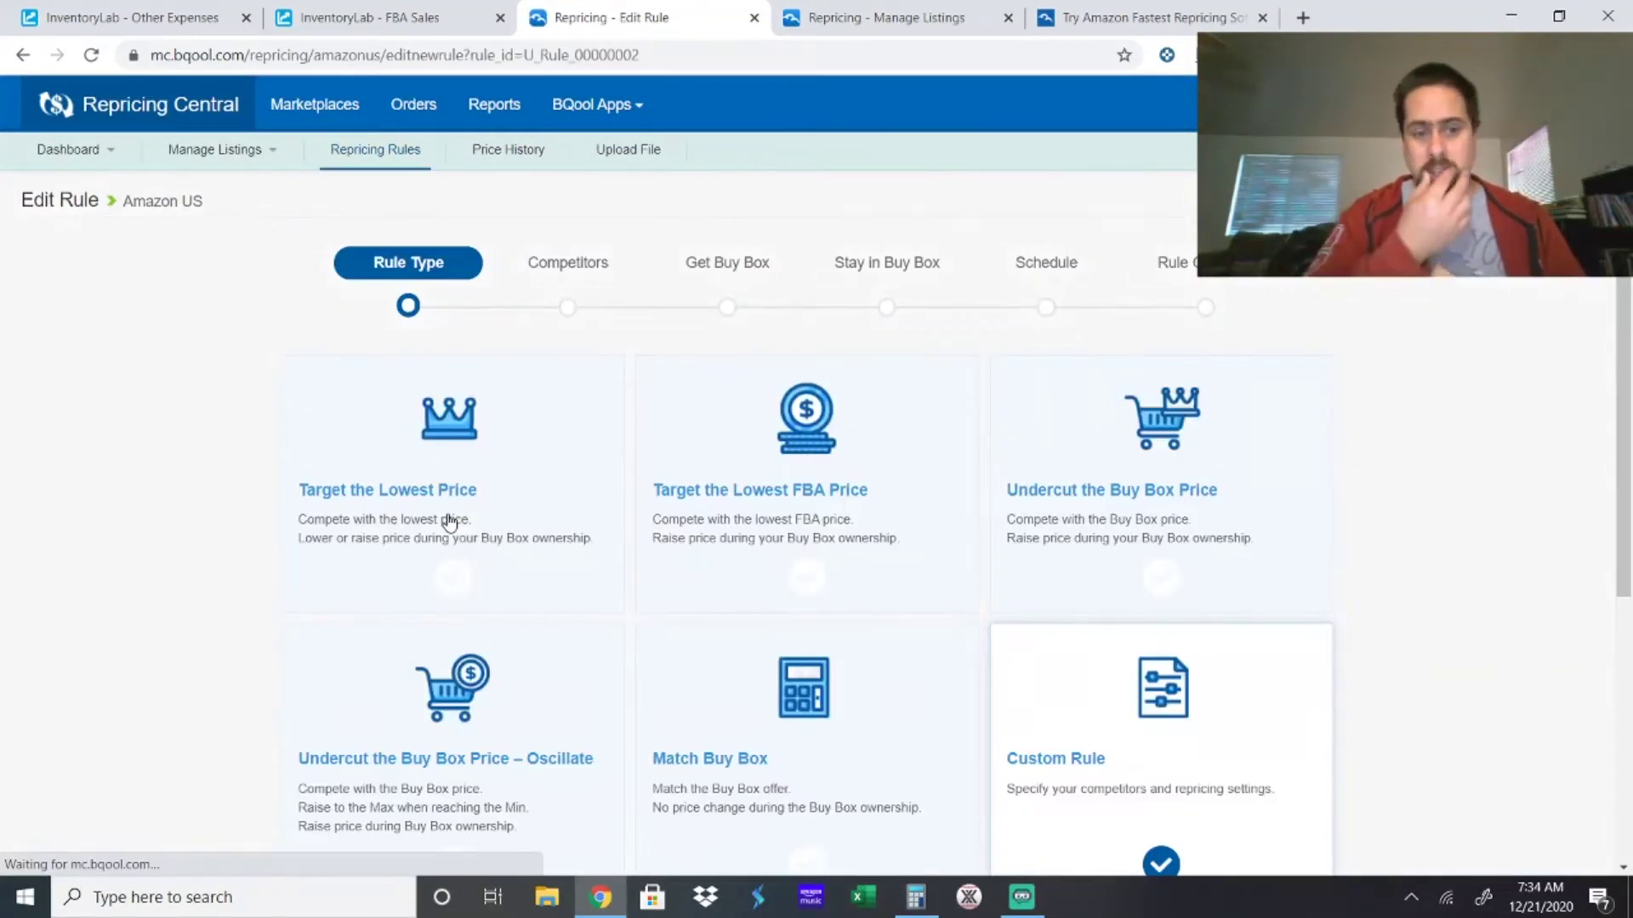
scroll(448, 522, down, 2)
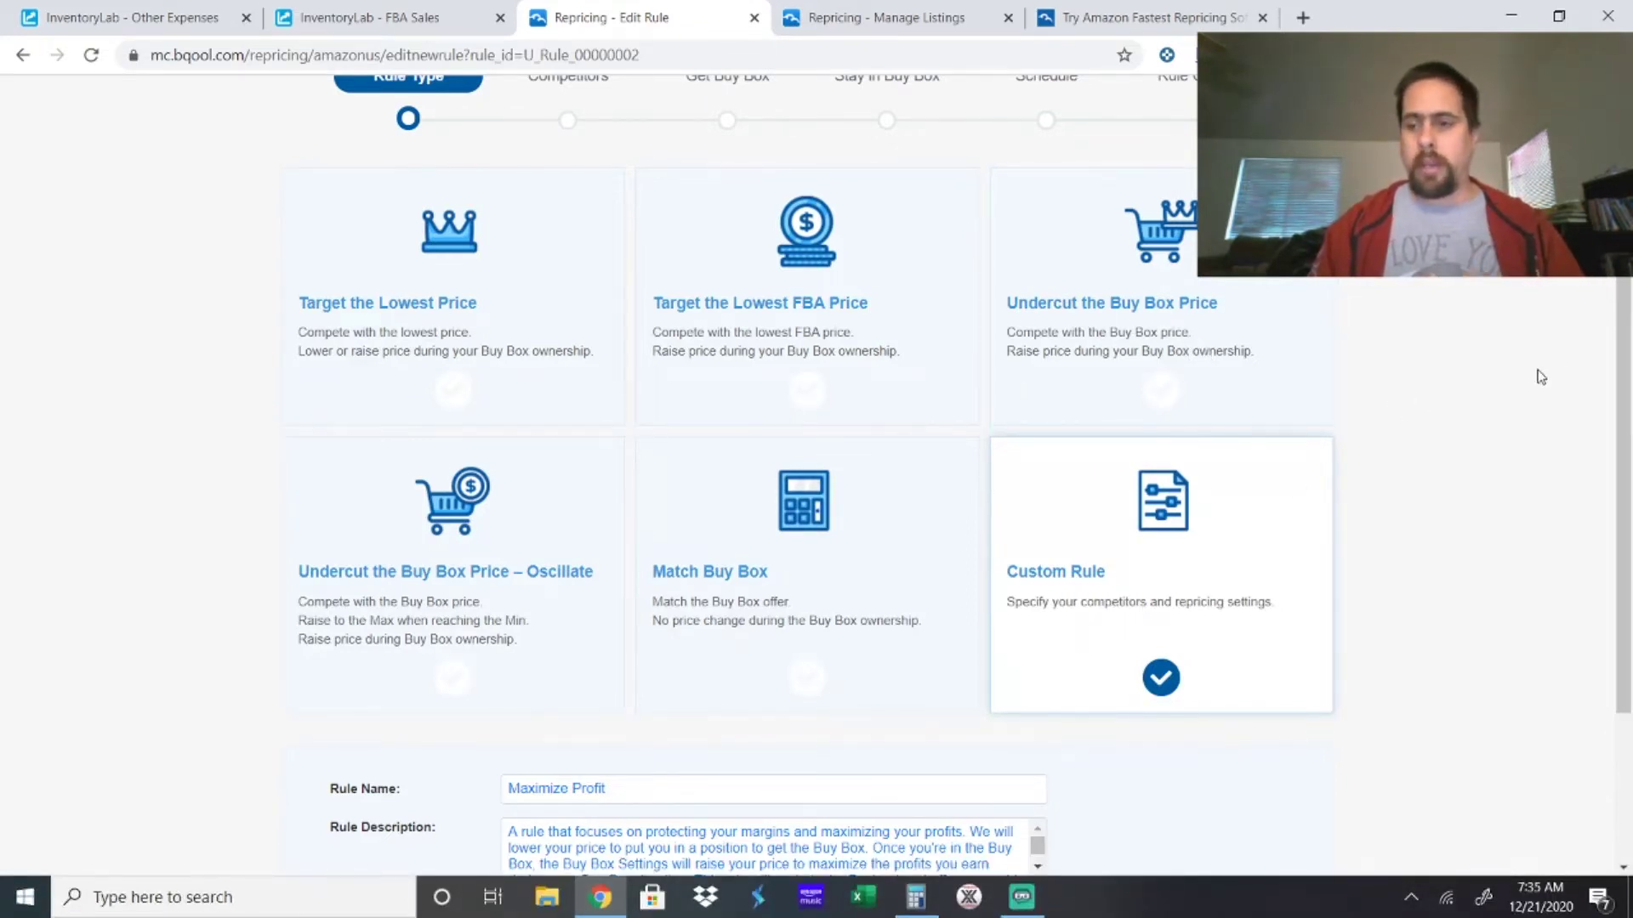
drag(1617, 371, 1624, 517)
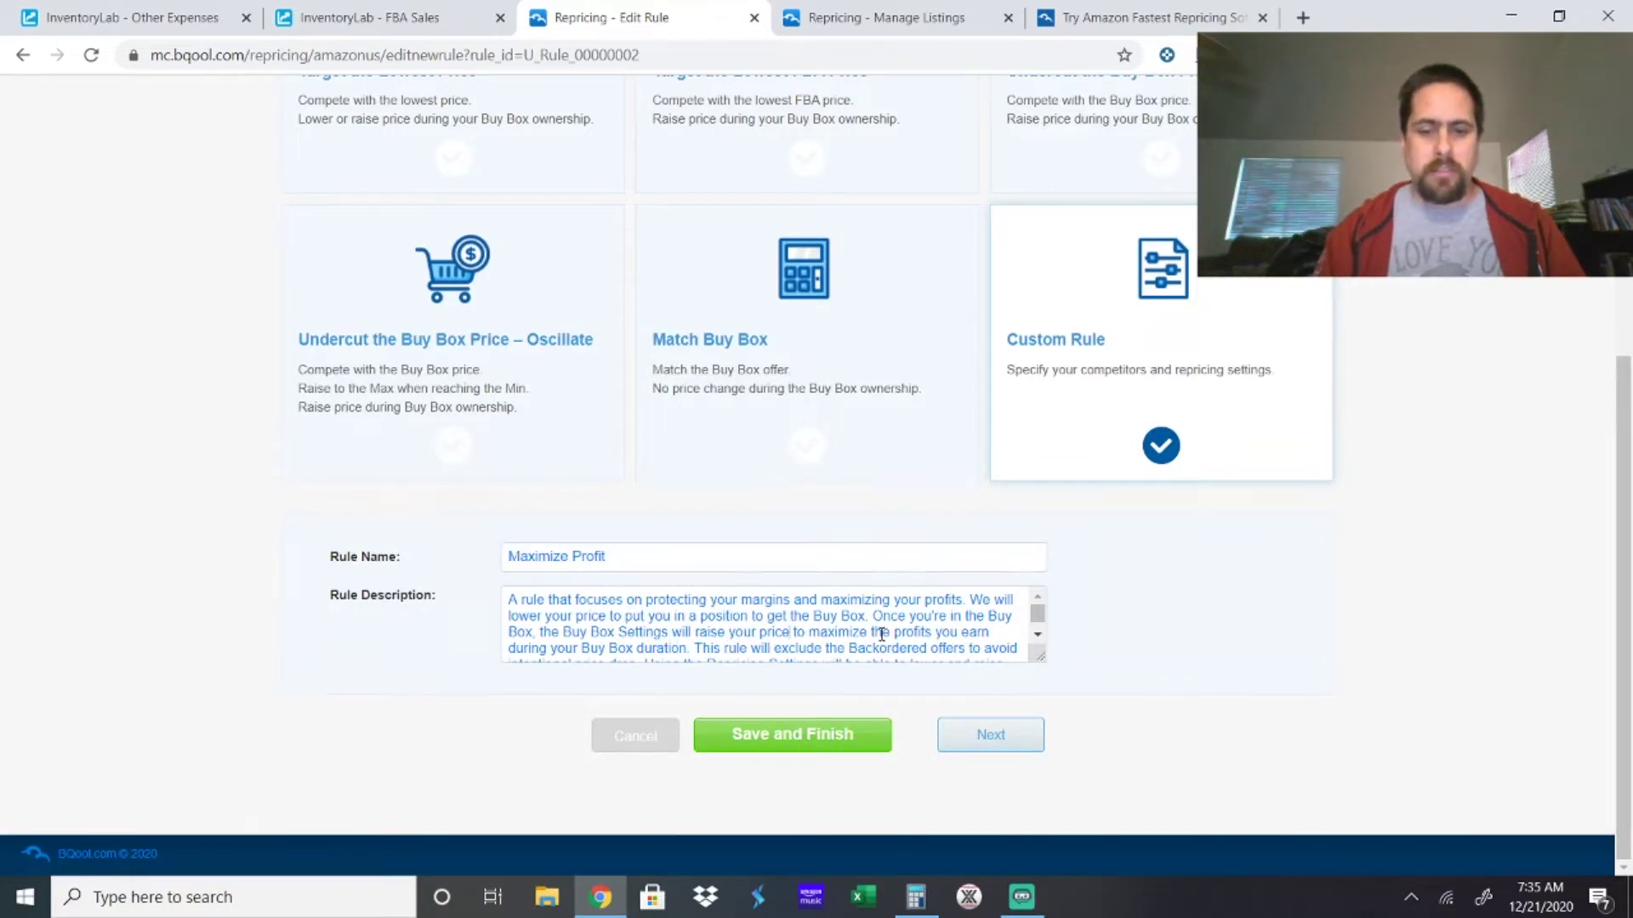
click(1037, 636)
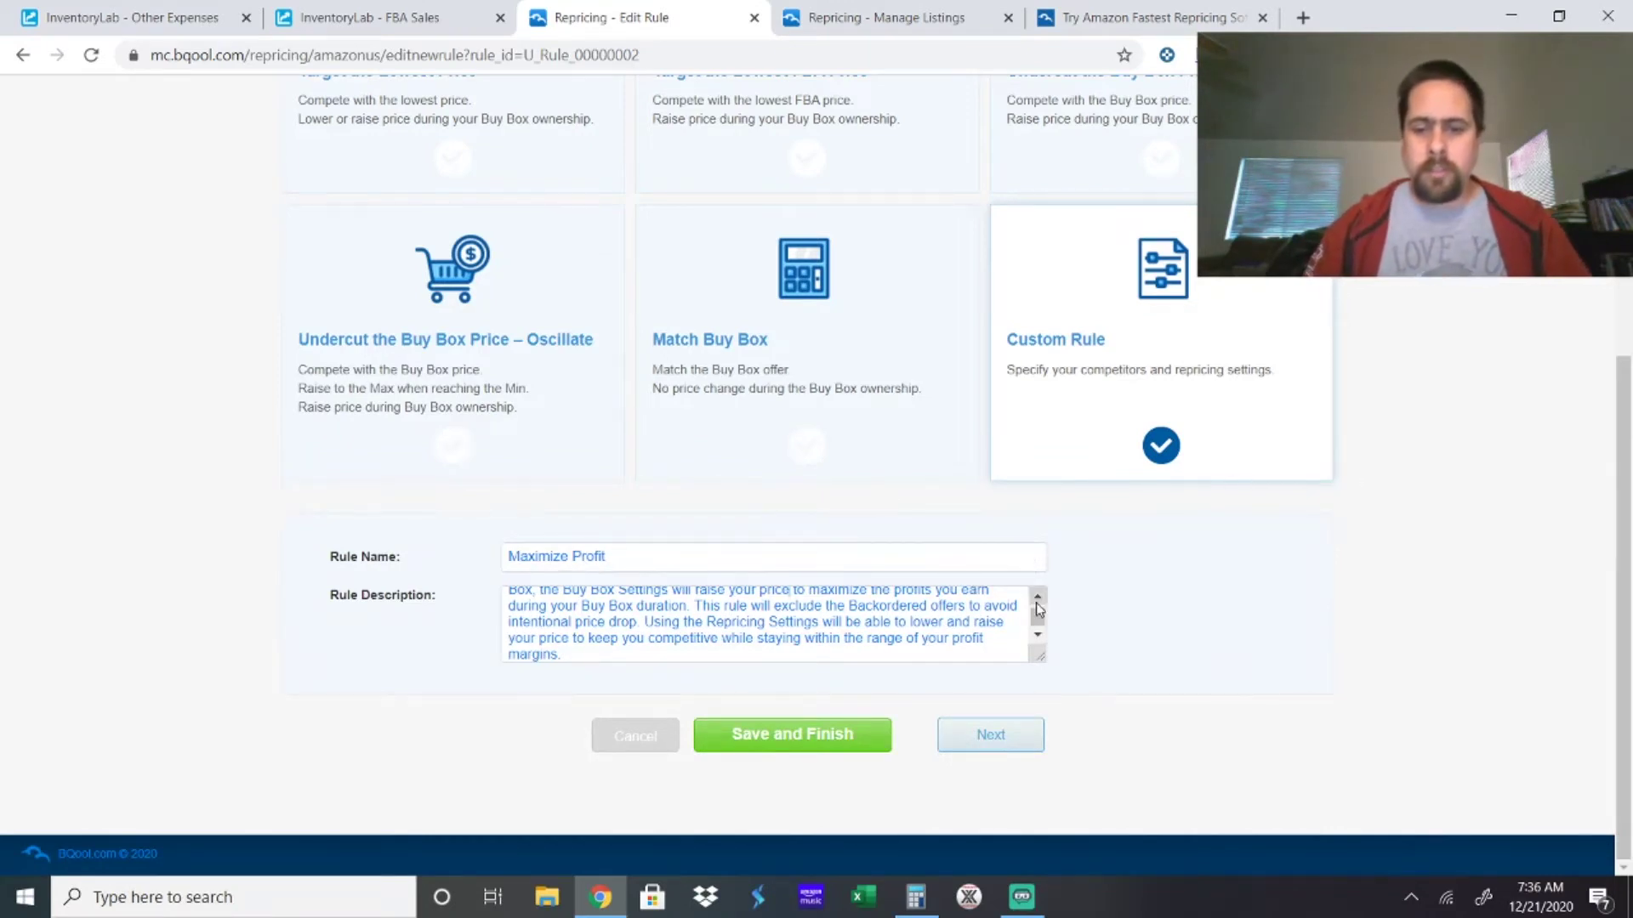
click(1037, 634)
click(1037, 638)
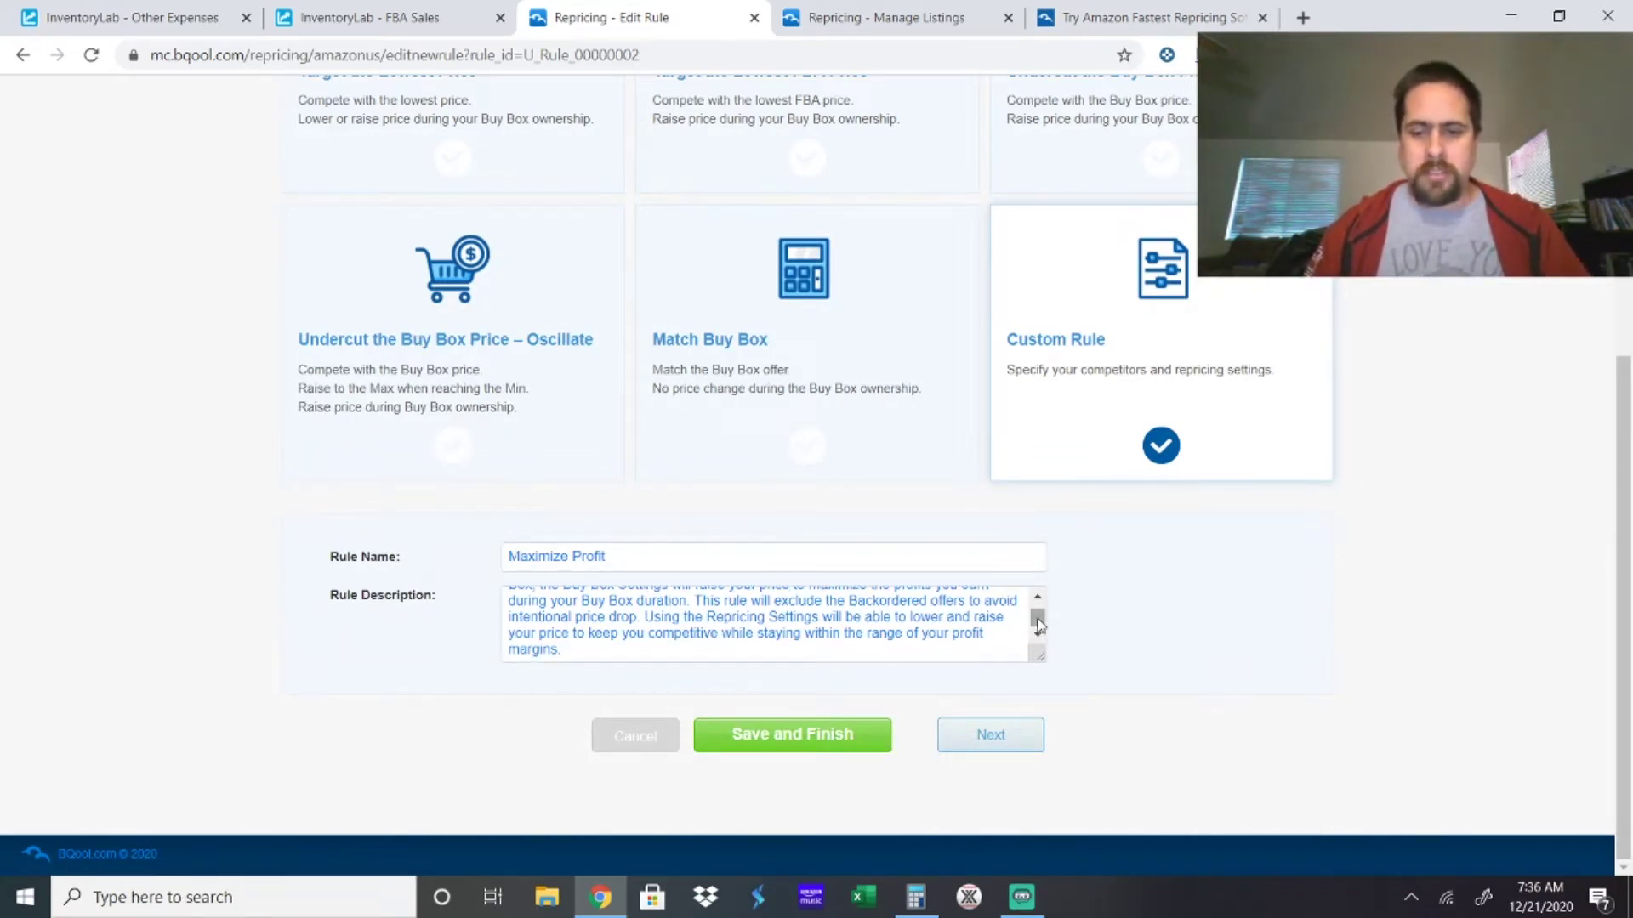
scroll(1038, 600, up, 1)
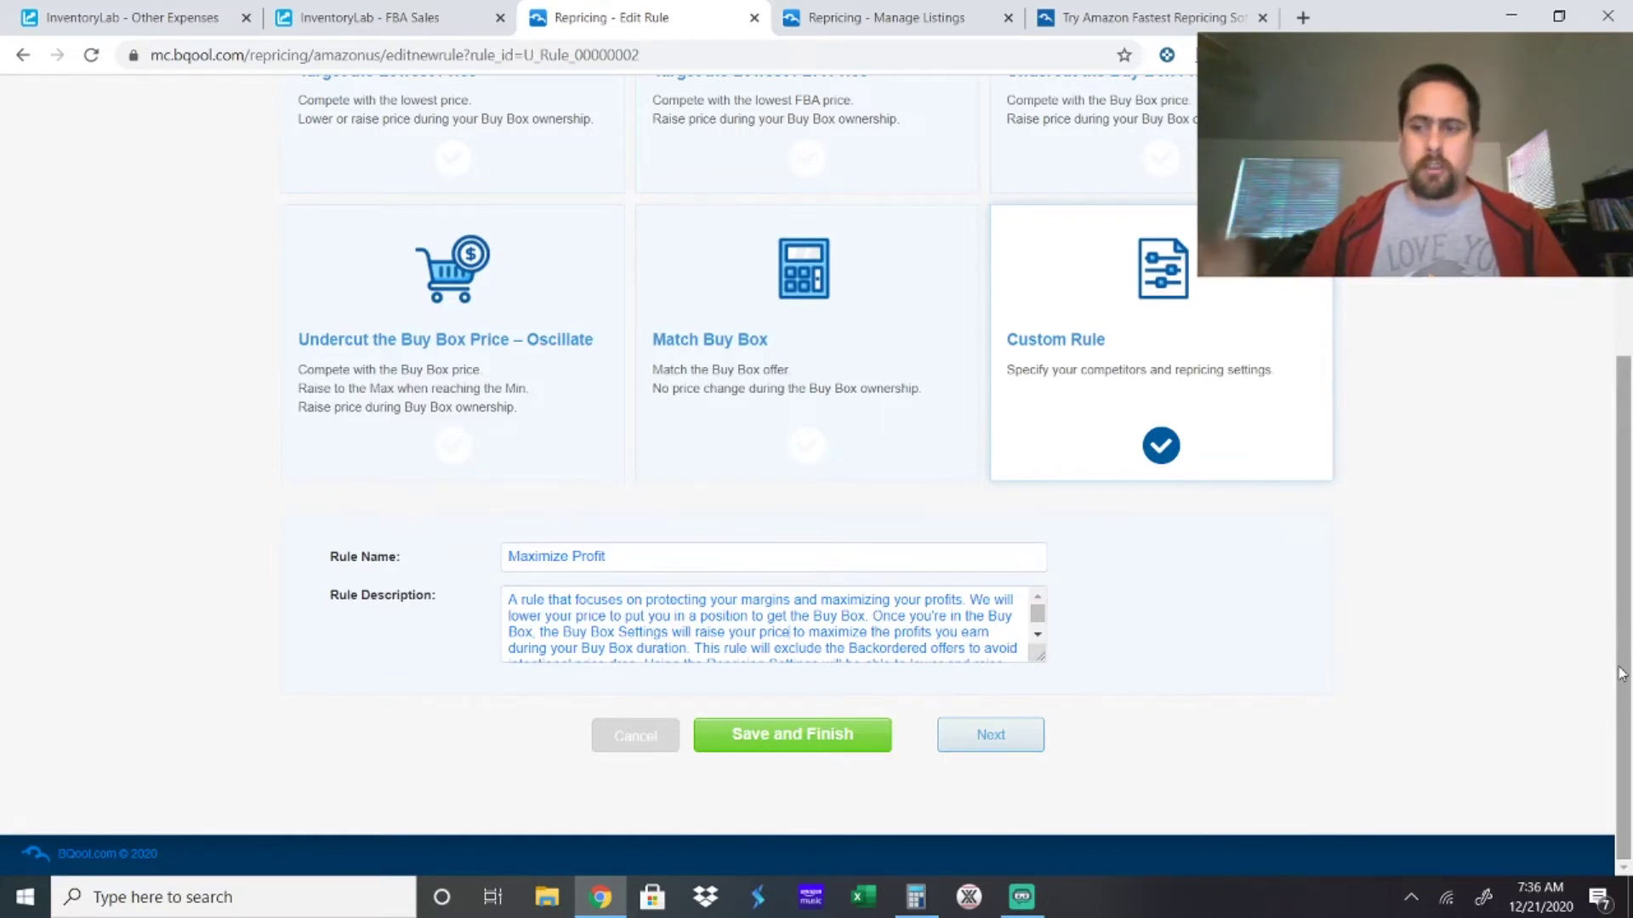
Open the rule's Competitors settings and examine whom it competes with and which competitor types are chosen.
drag(1621, 674, 1613, 472)
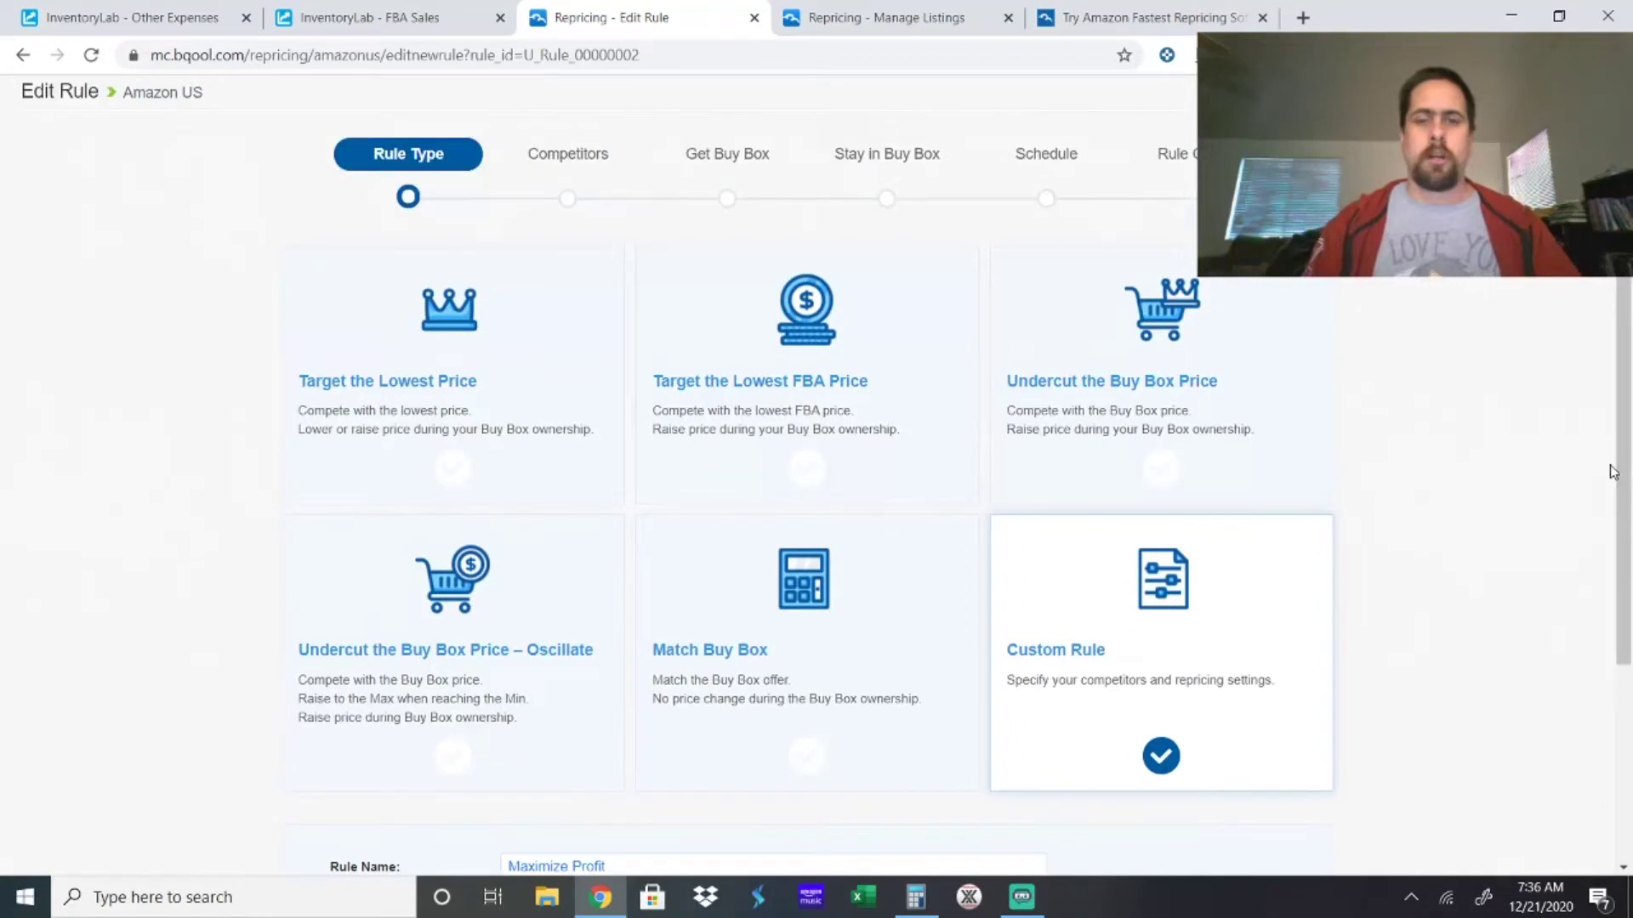
click(571, 162)
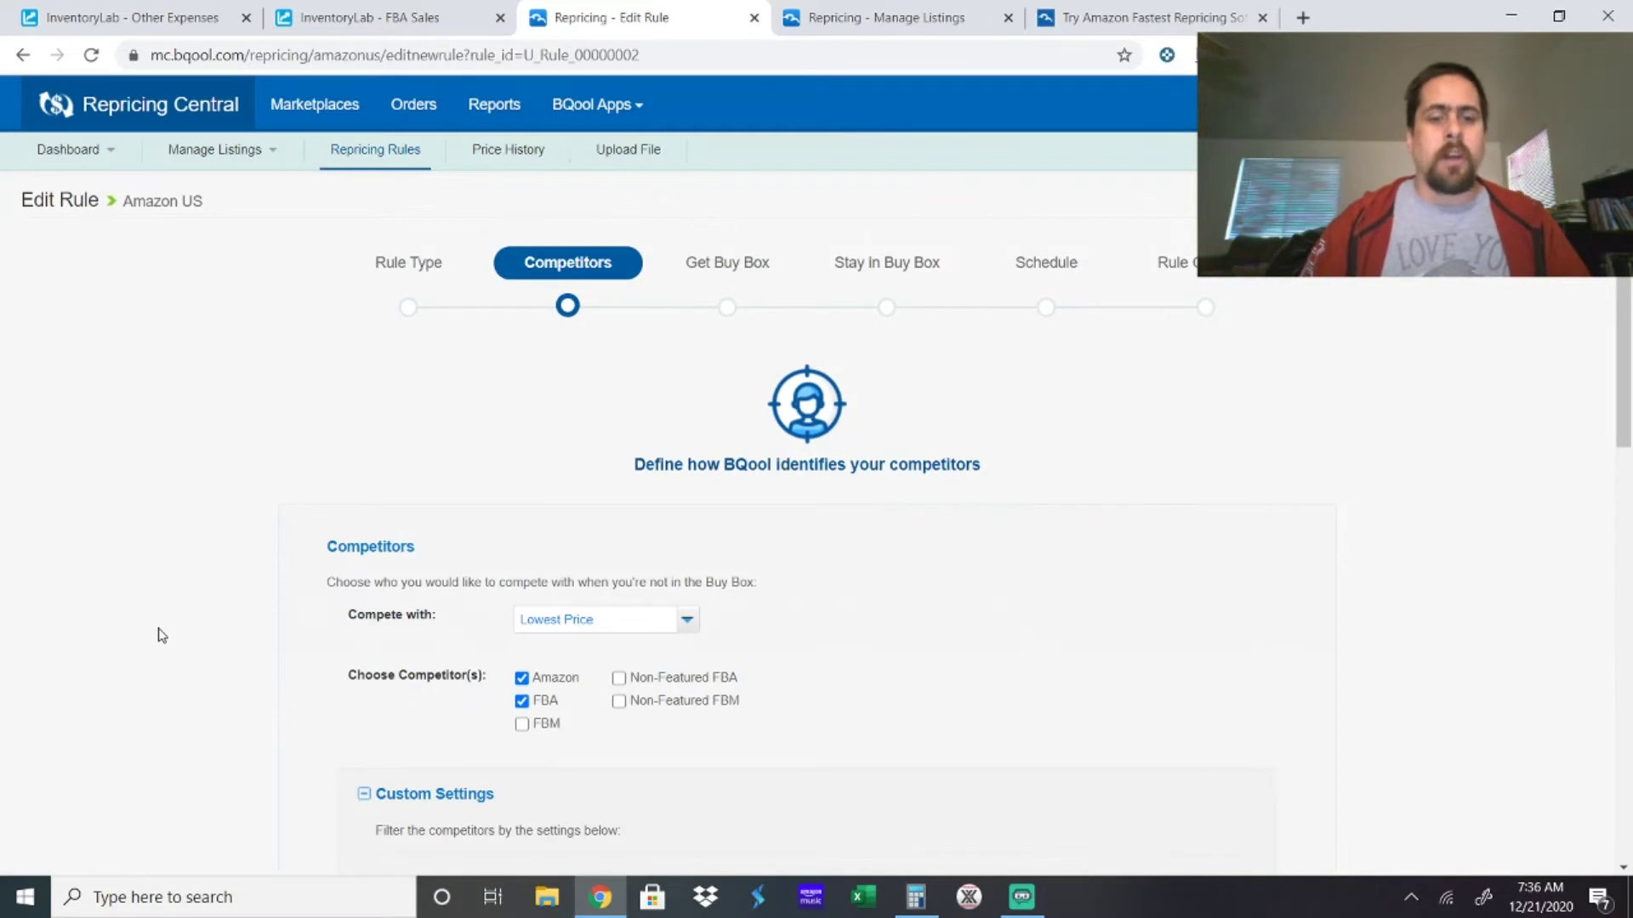
scroll(162, 637, down, 3)
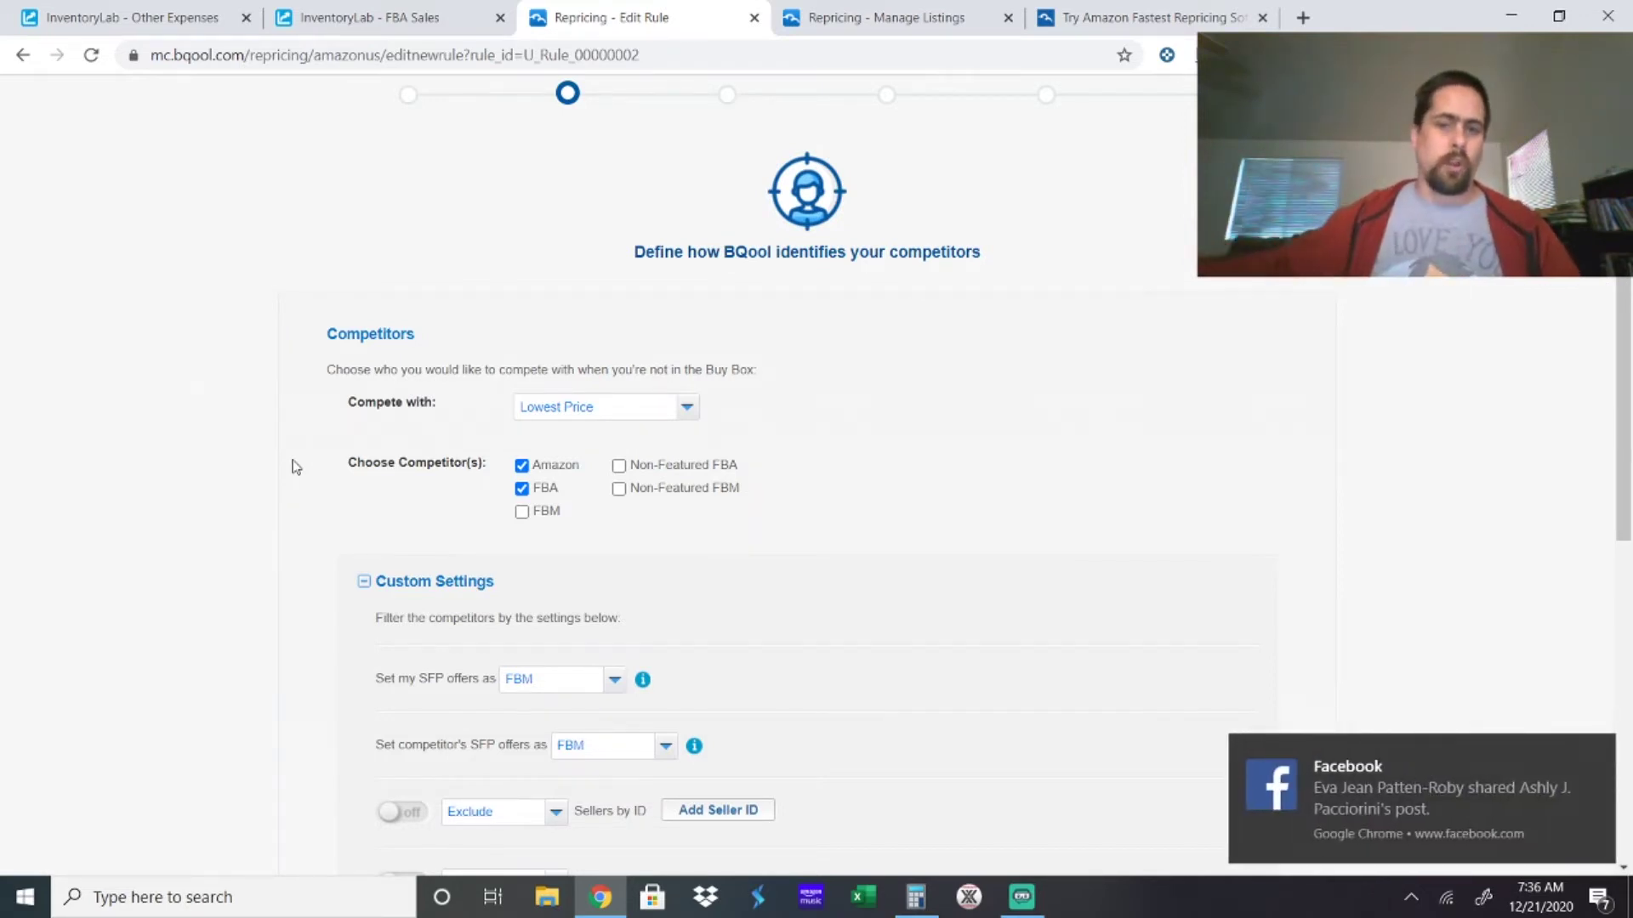
click(1594, 755)
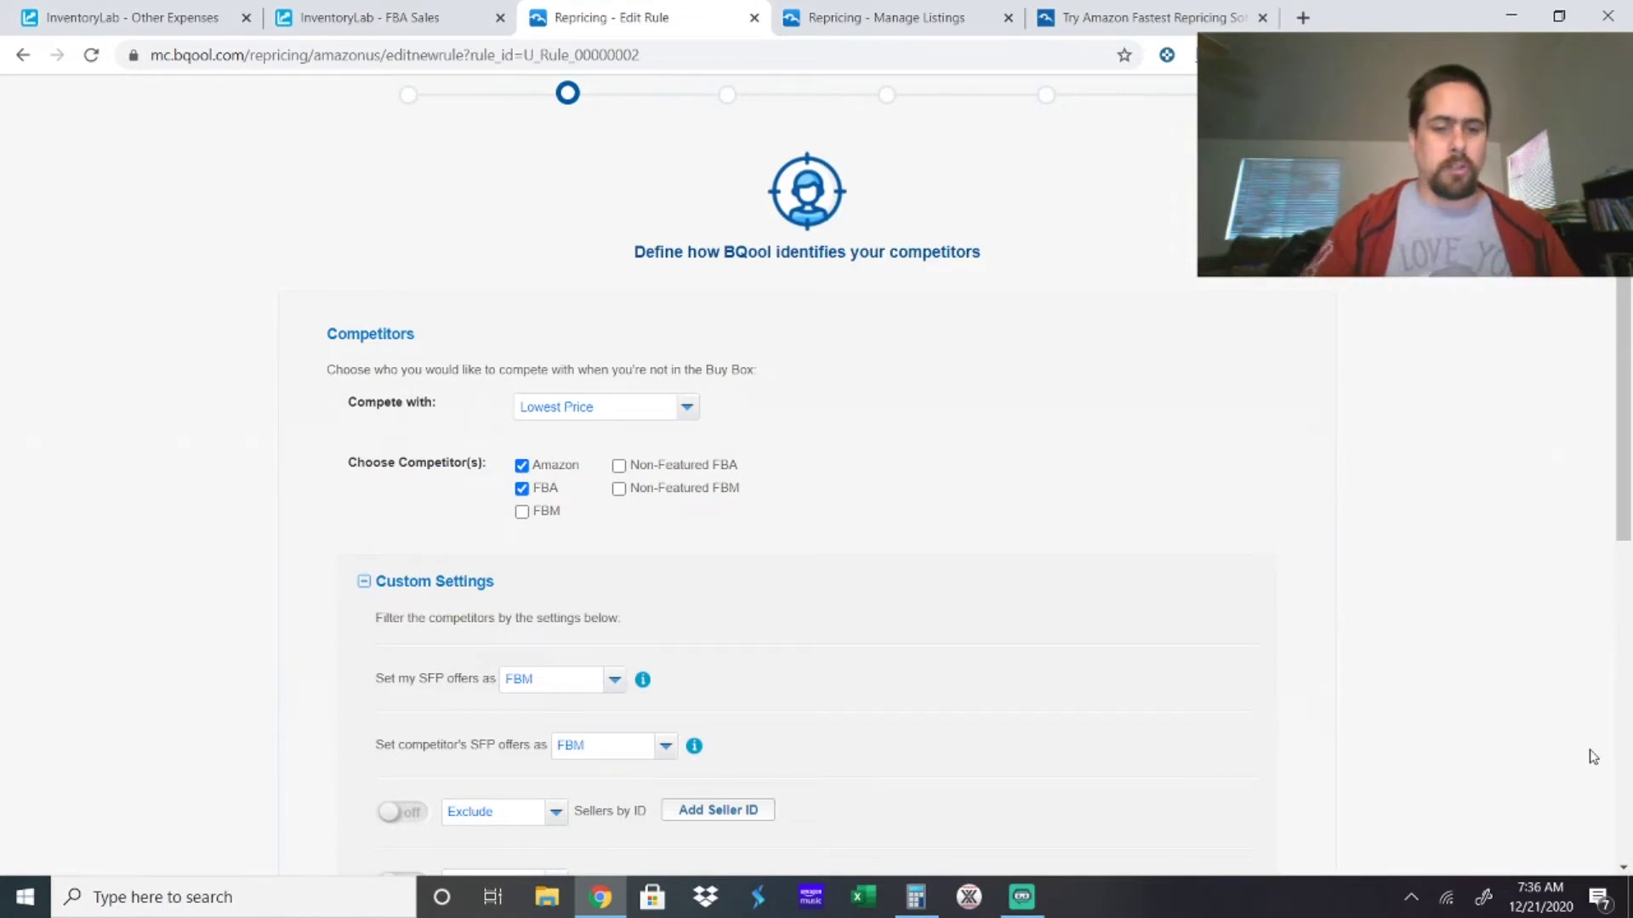
scroll(1593, 757, down, 1)
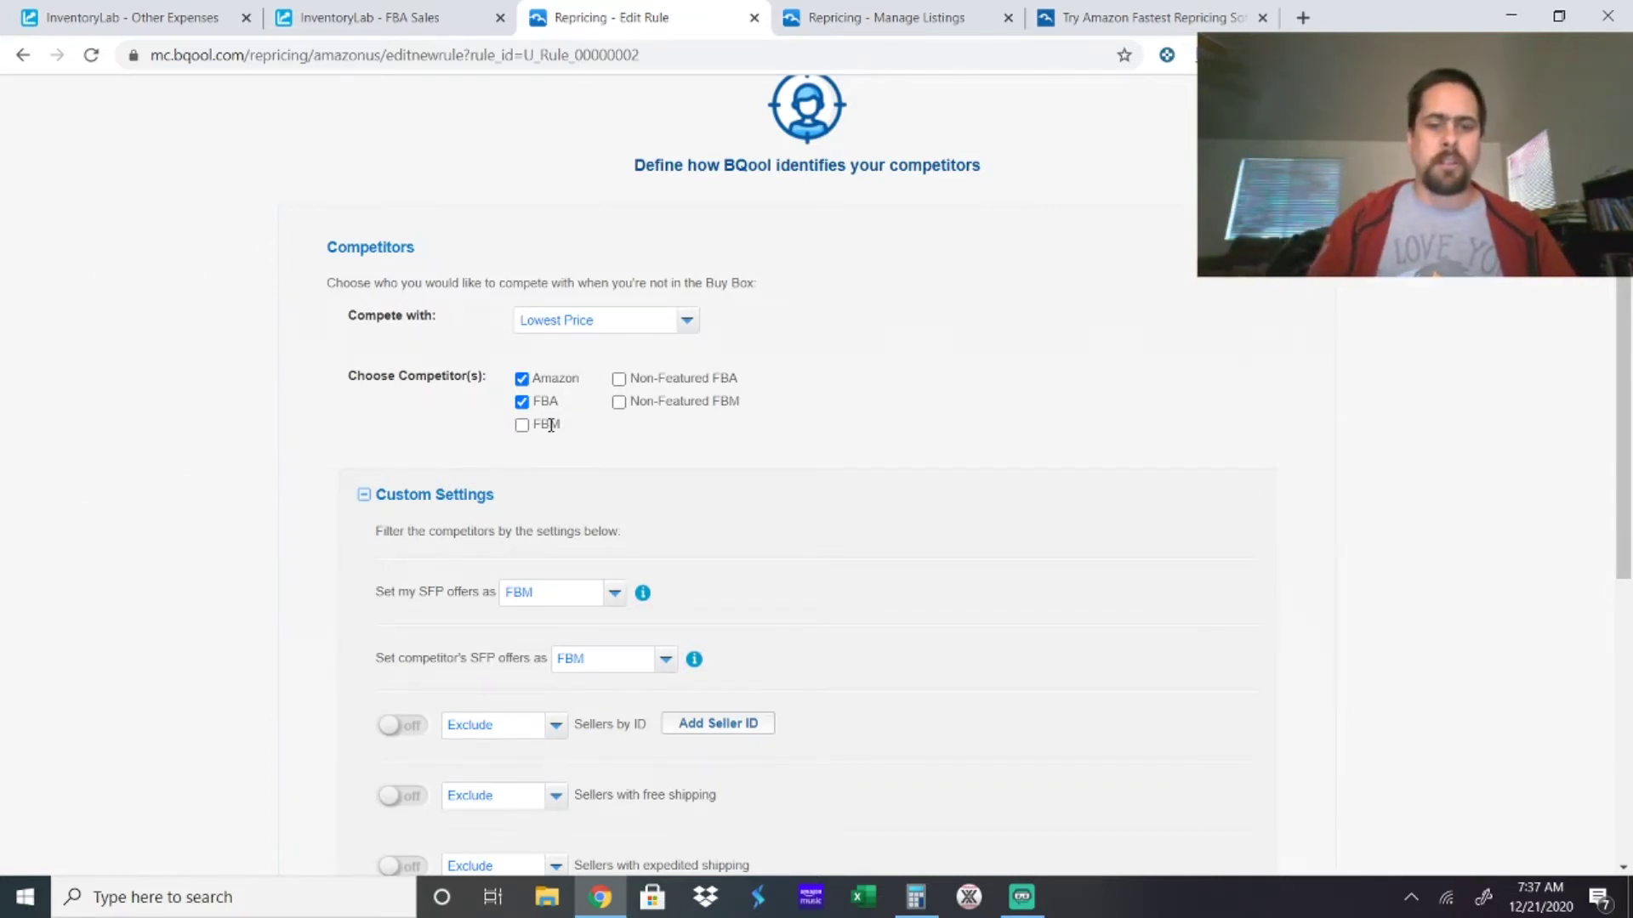
scroll(551, 425, up, 2)
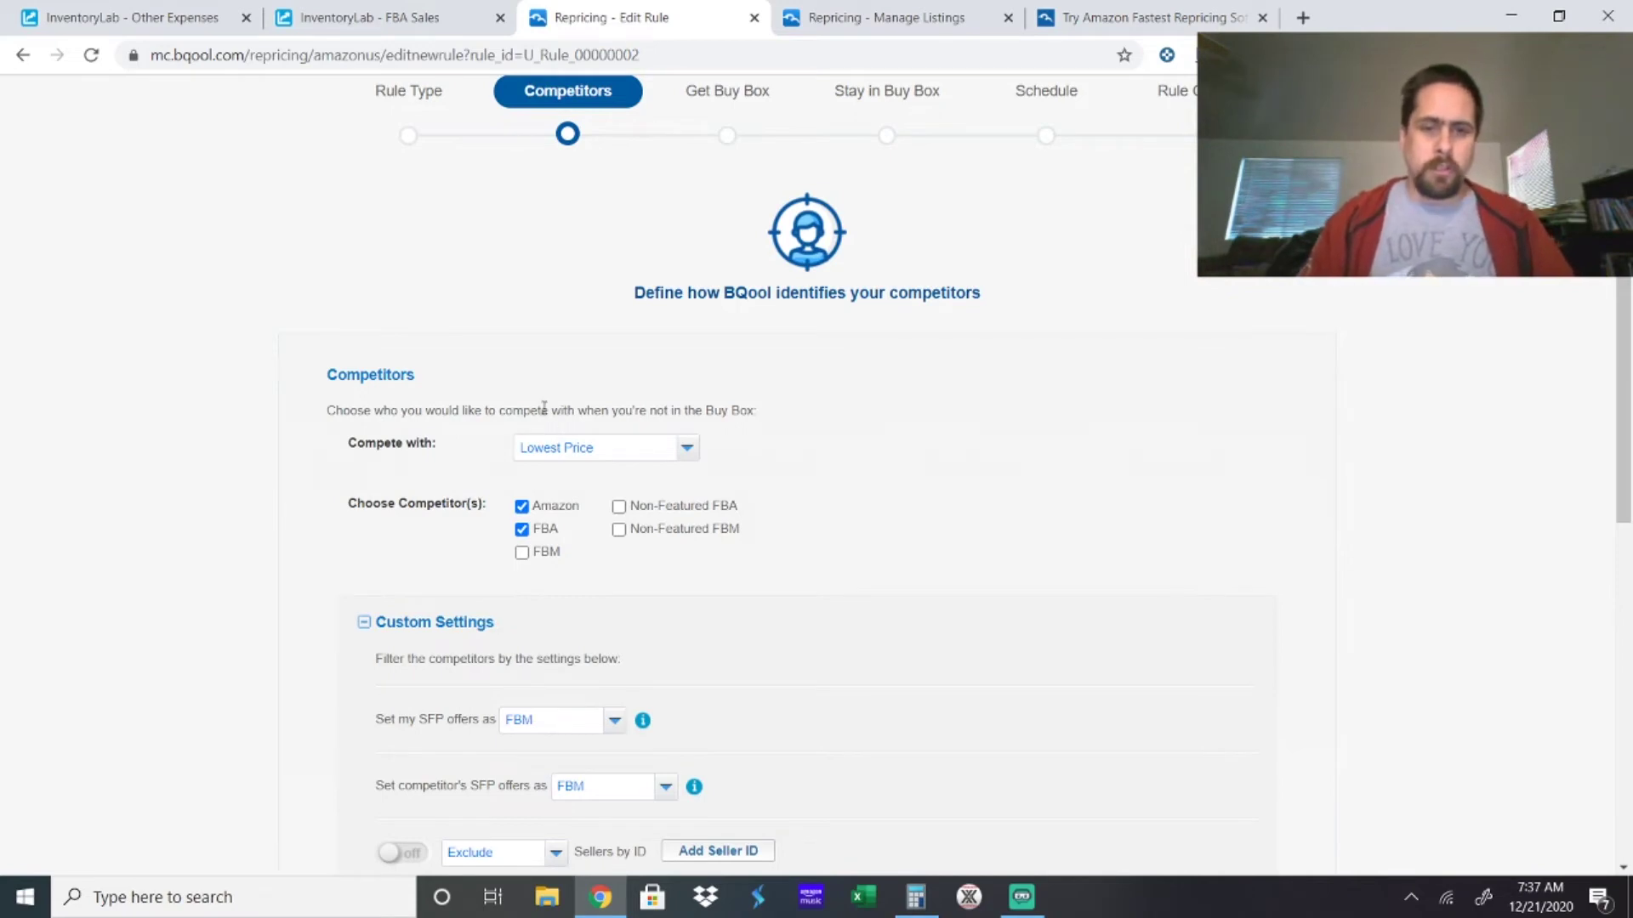
scroll(544, 408, down, 1)
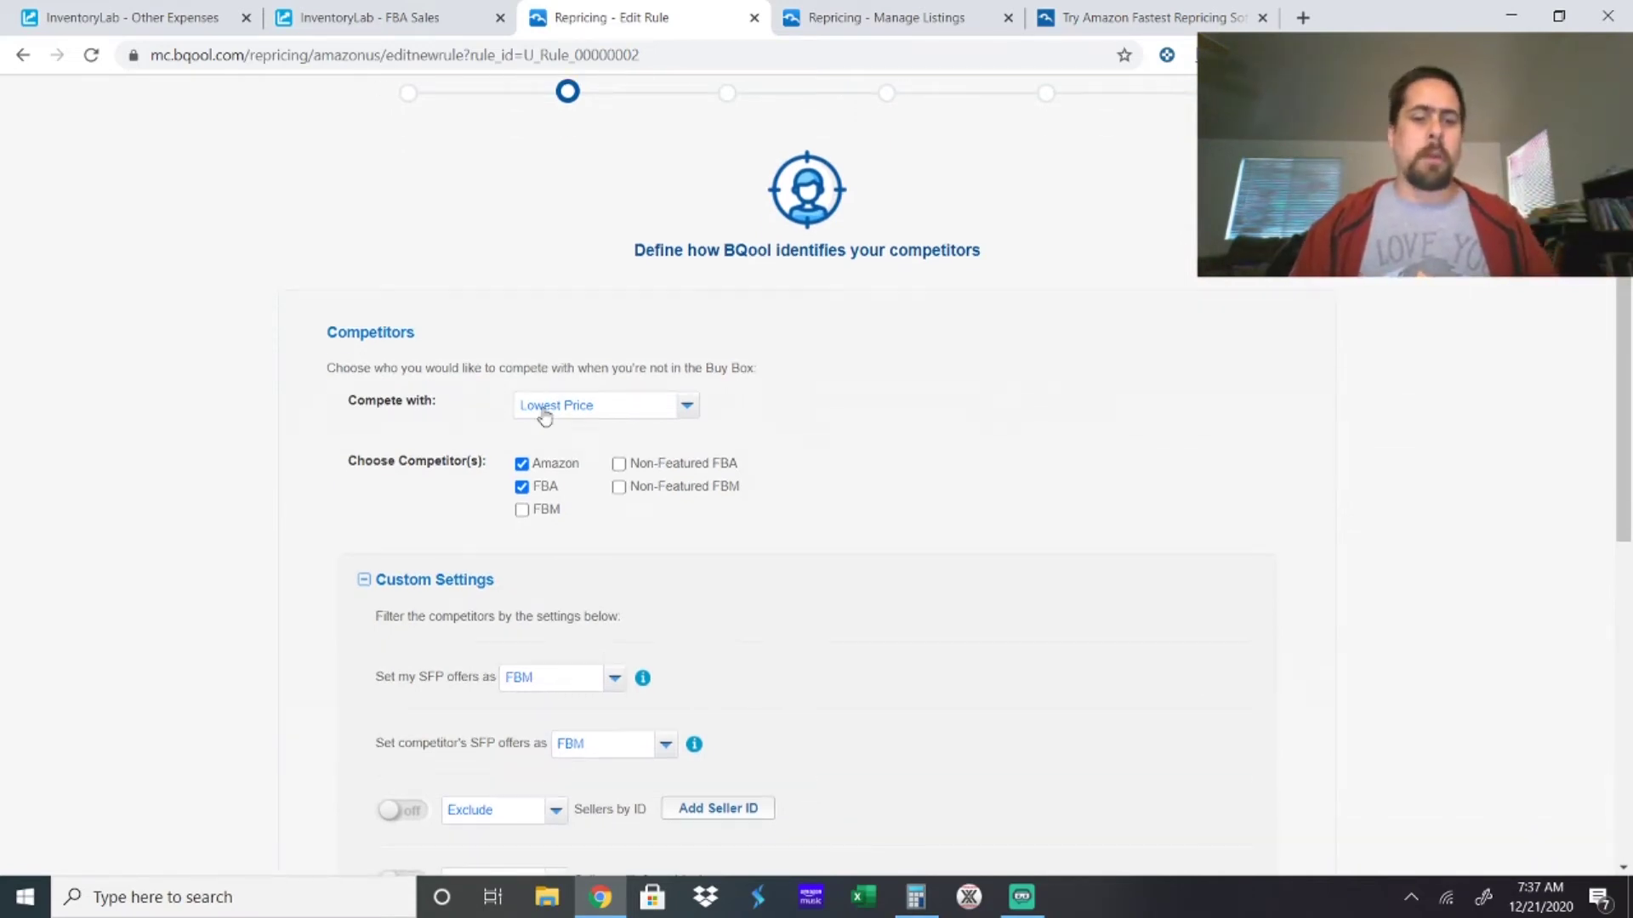
Review the custom competitor filters for SFP offers, shipping, feedback, backordered products, handling time and item condition.
scroll(542, 414, down, 4)
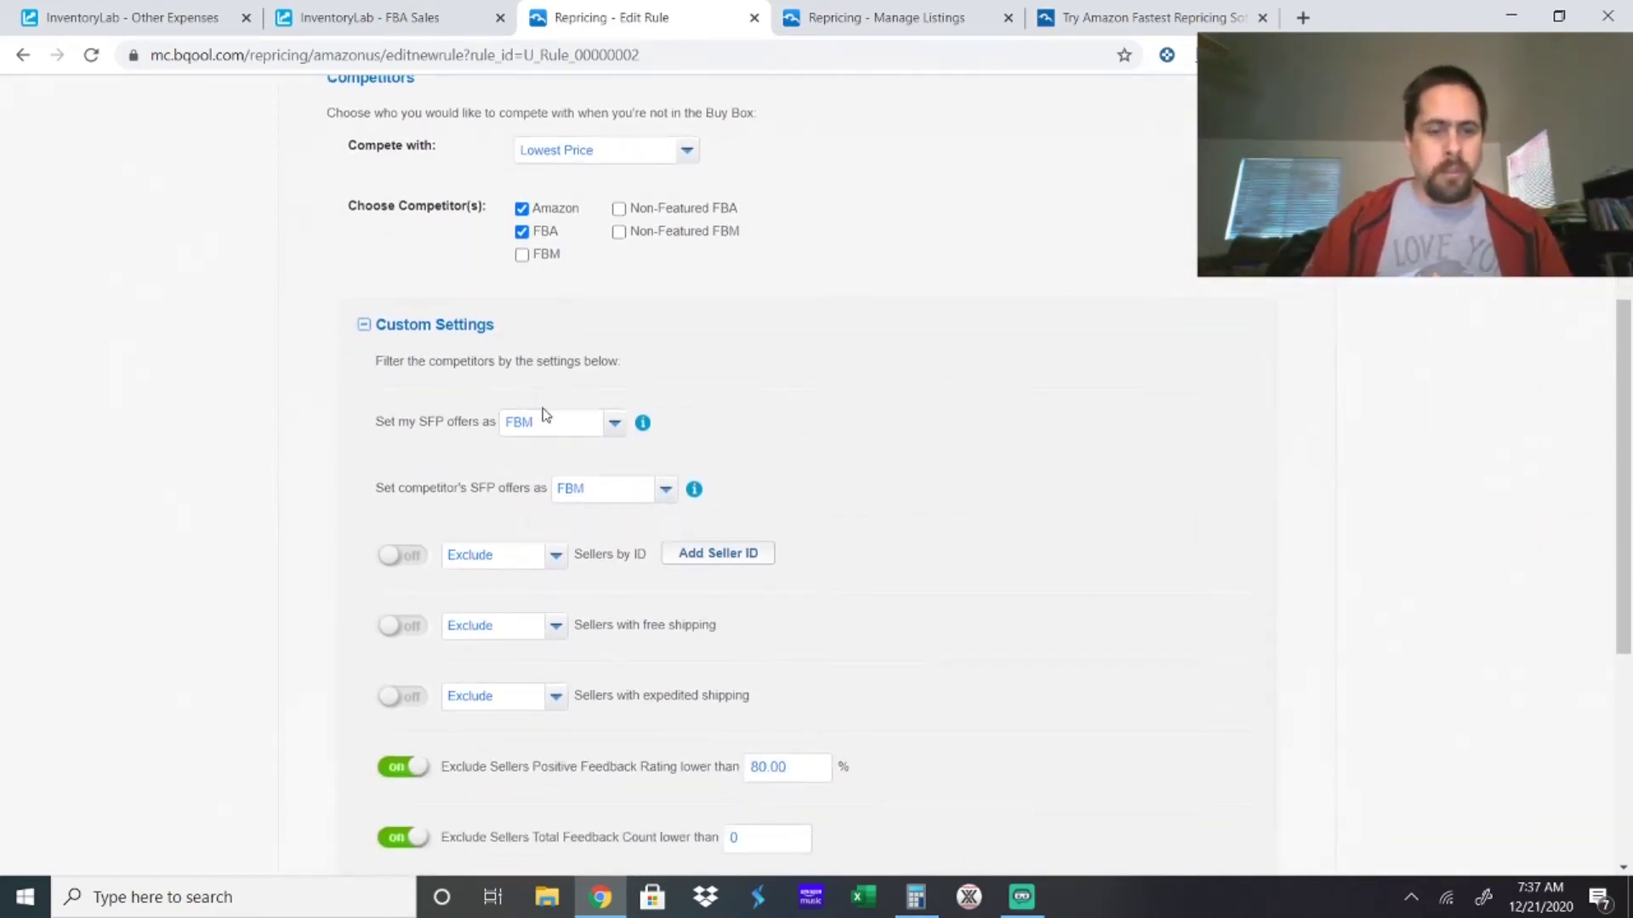
scroll(544, 409, down, 2)
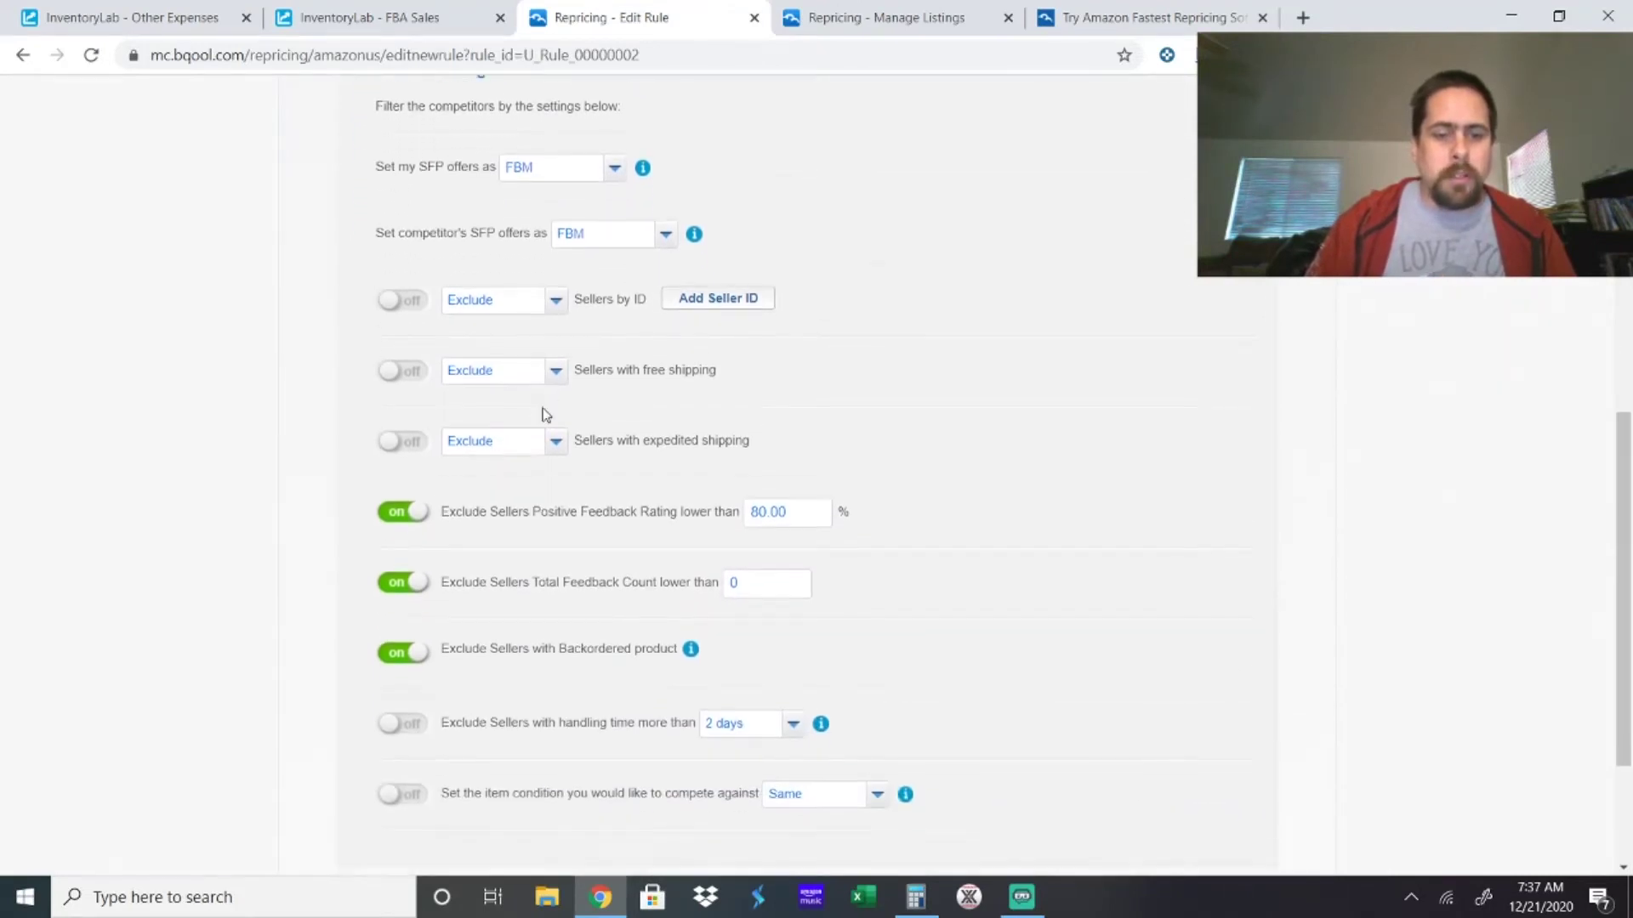
scroll(528, 531, up, 1)
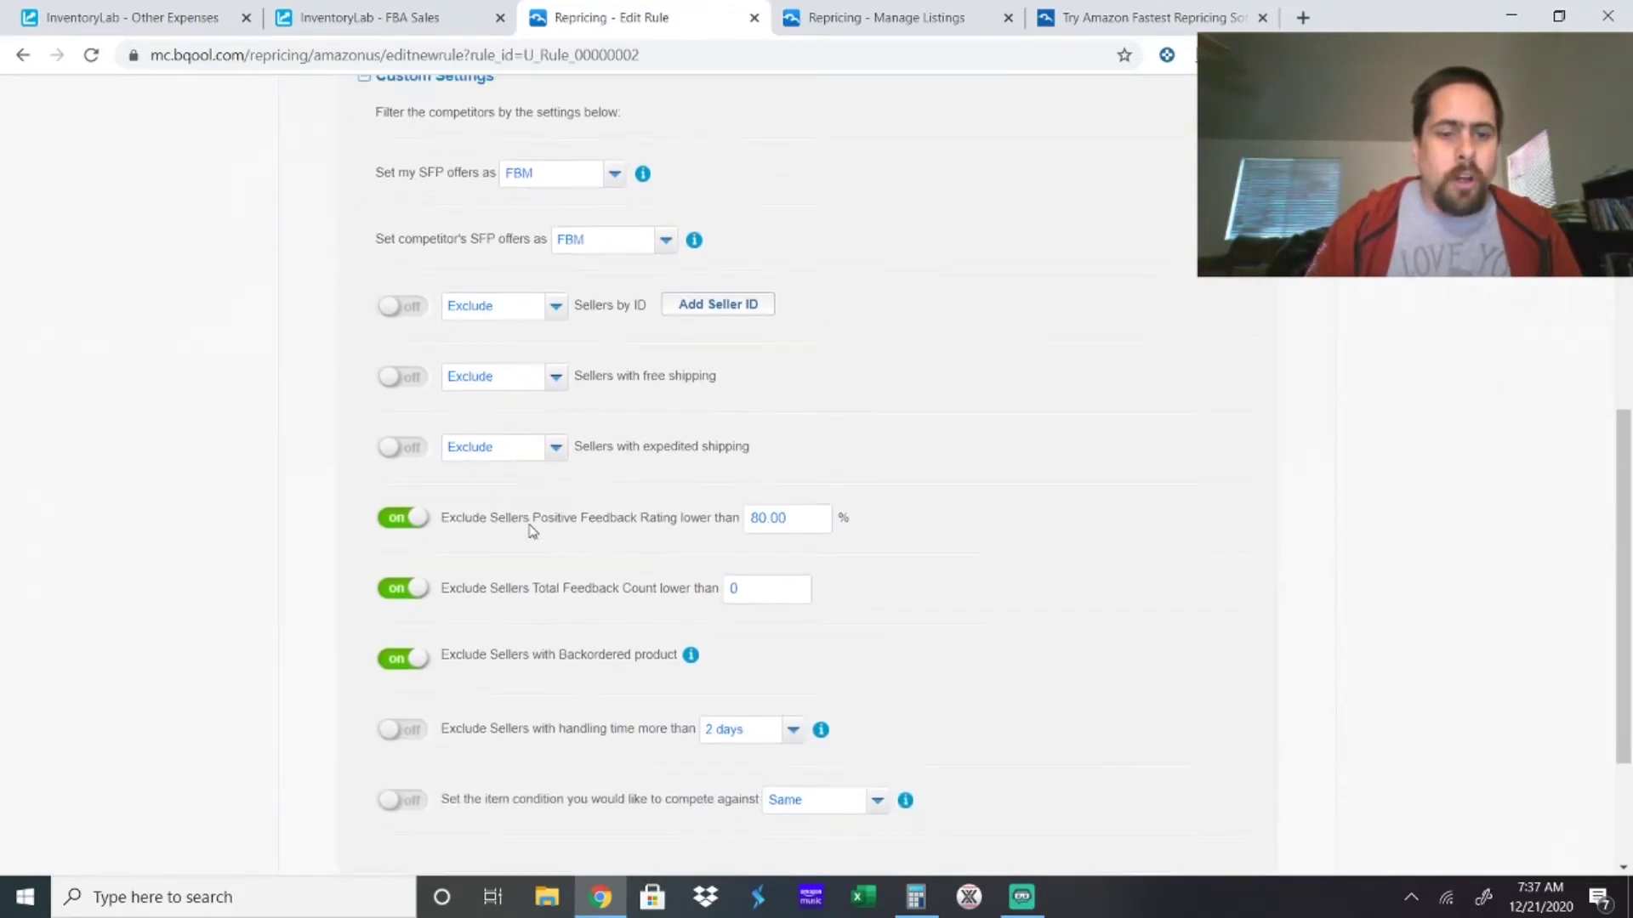
scroll(530, 531, down, 1)
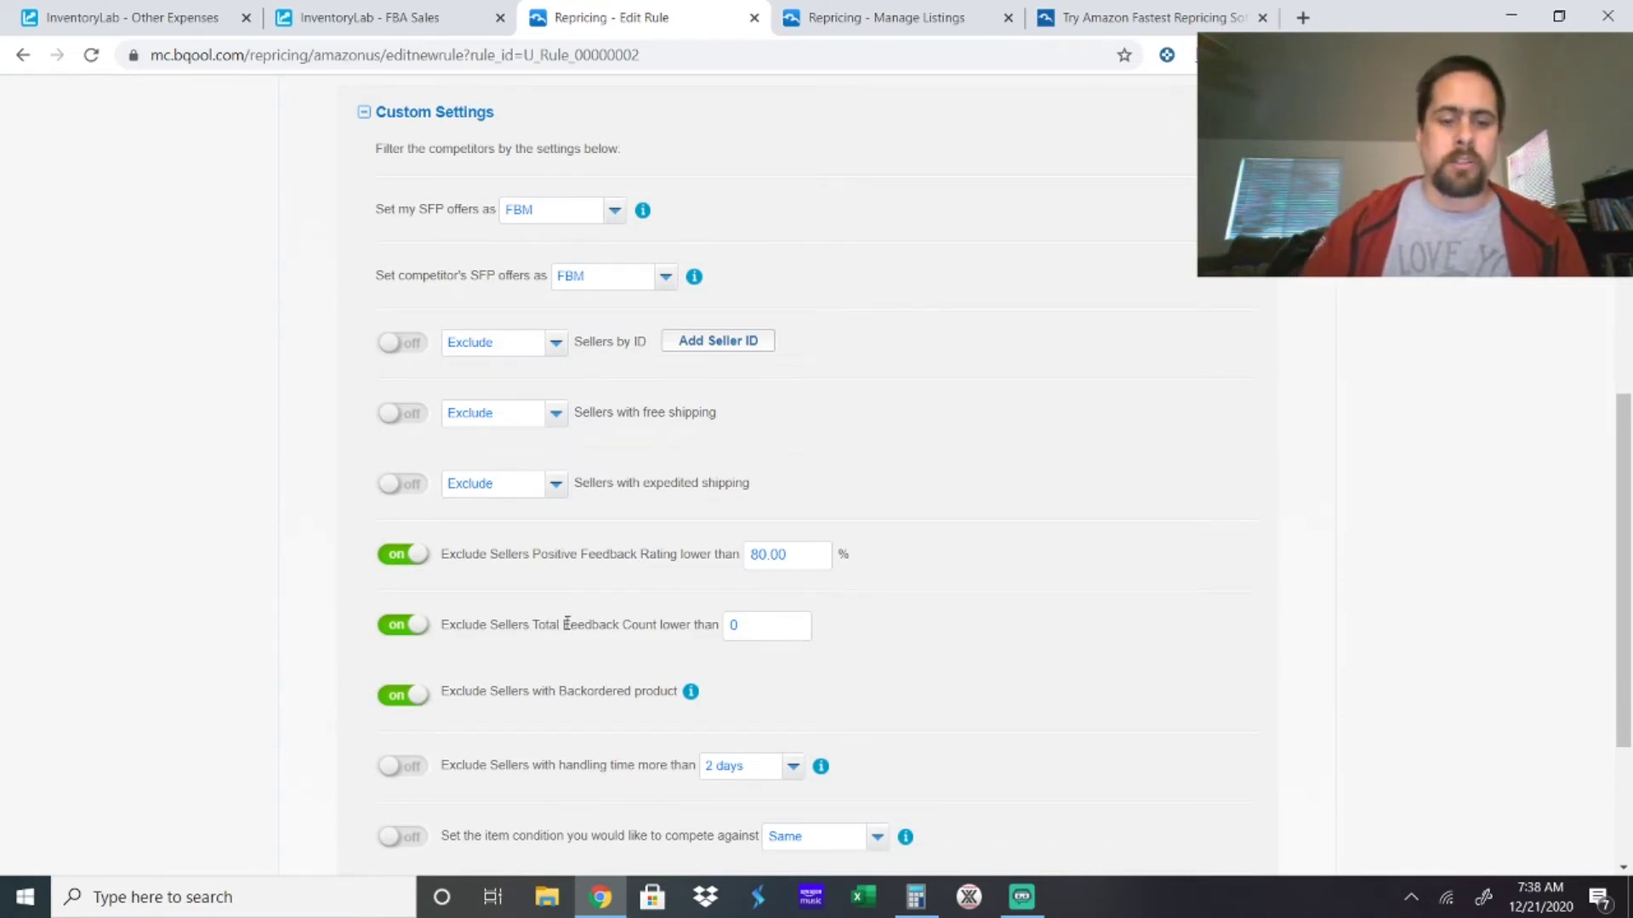
scroll(568, 626, down, 1)
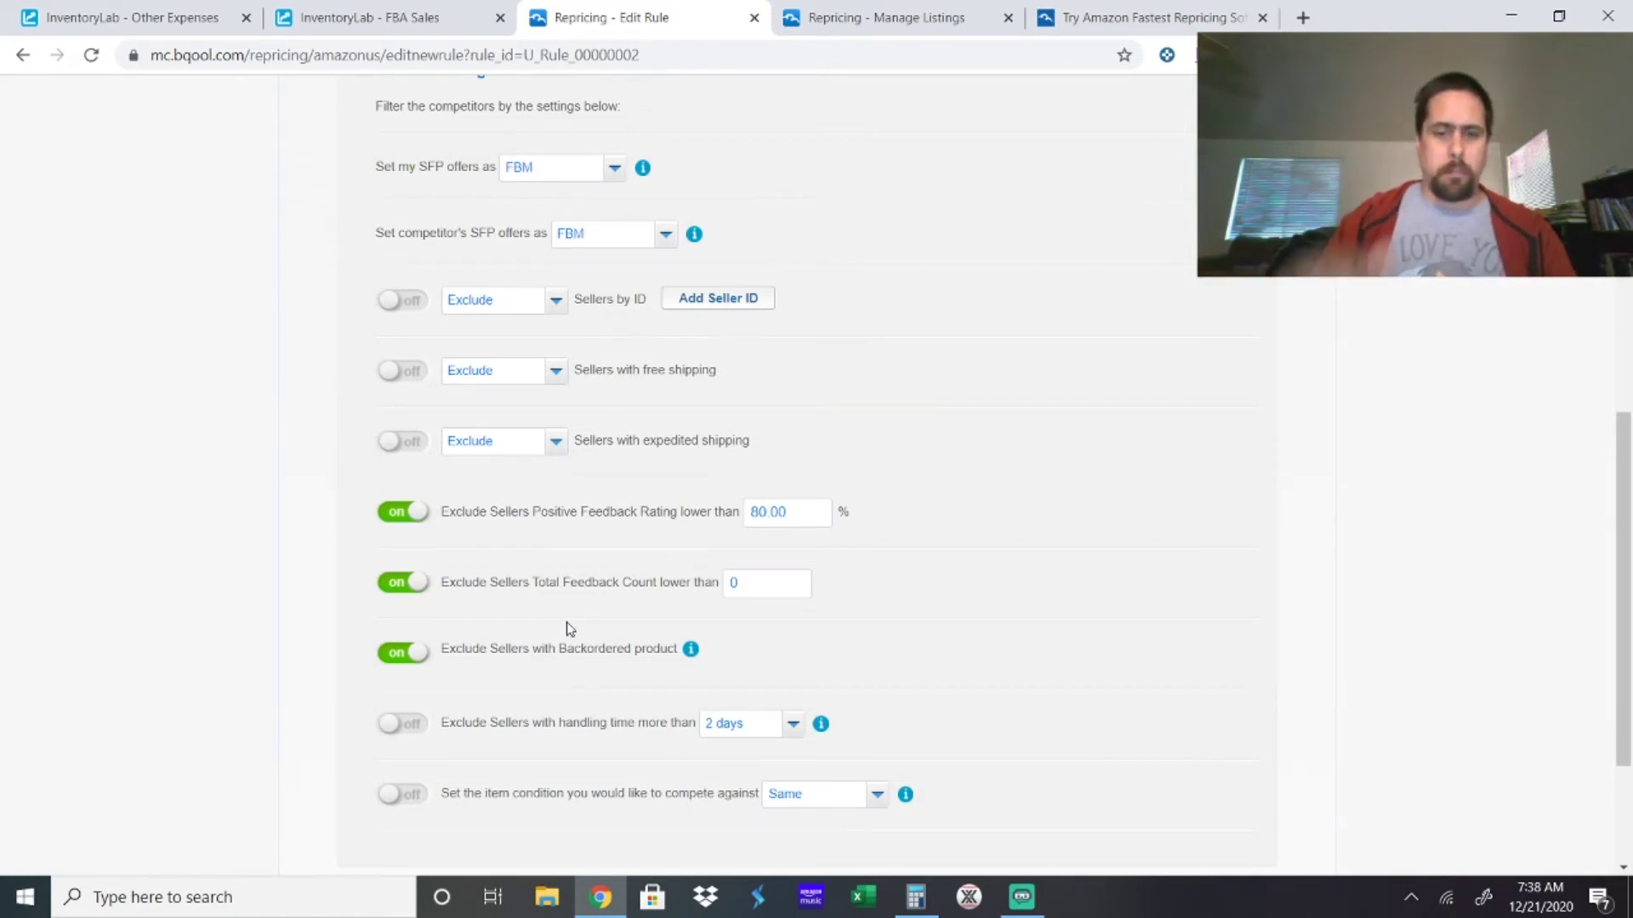
scroll(578, 650, down, 1)
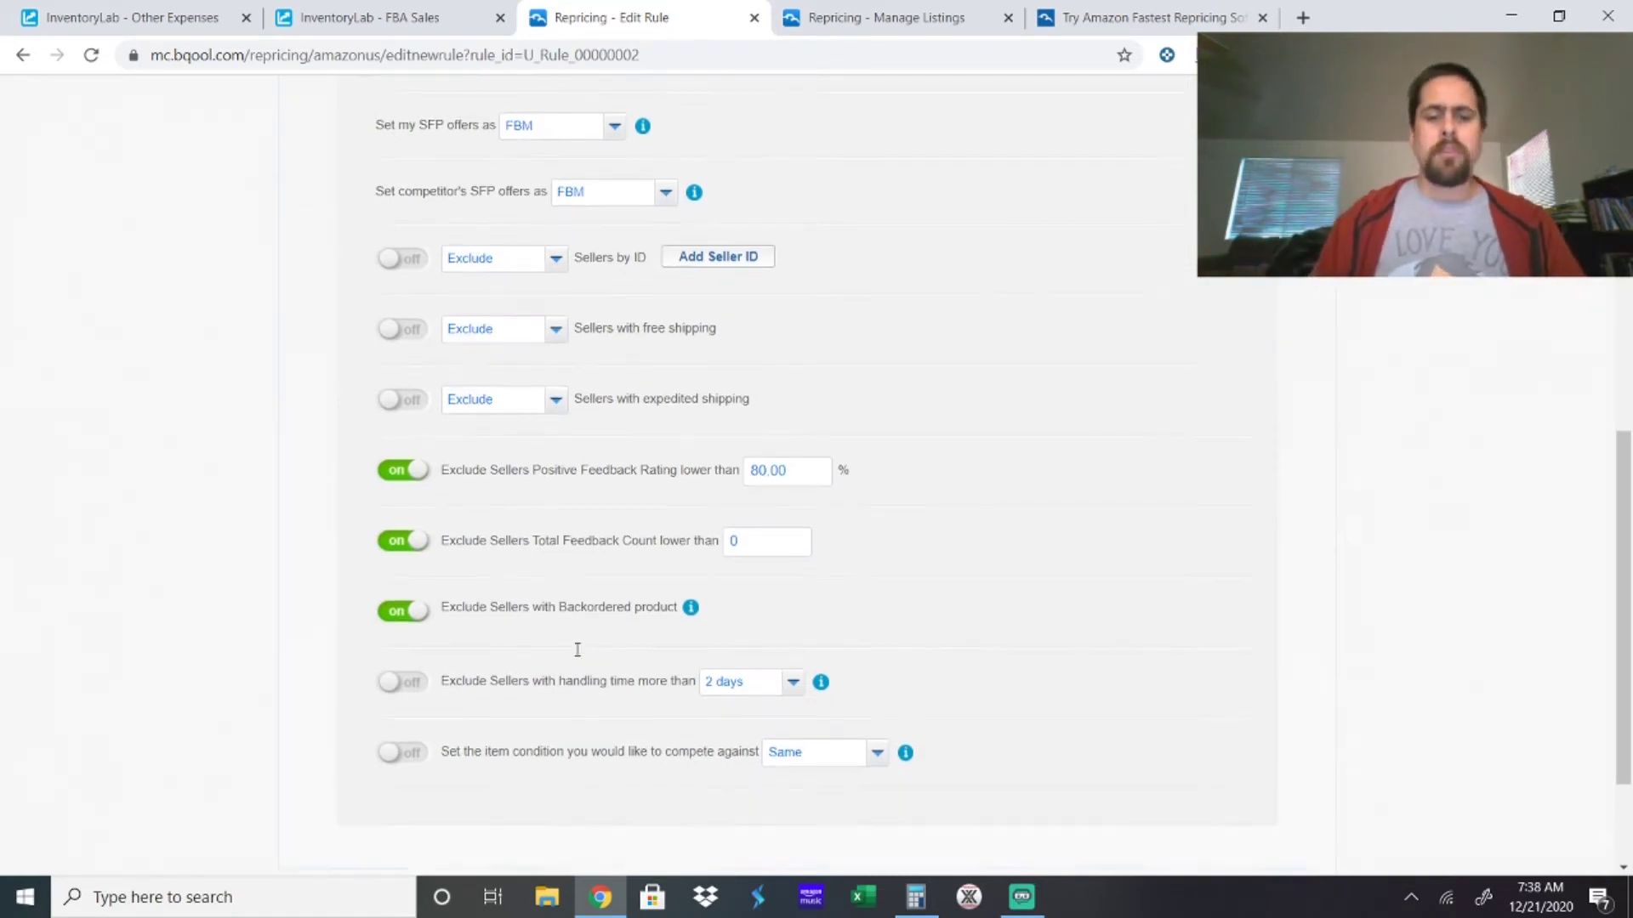
Open the rule's Get Buy Box settings and review the competition, safety net, minimum price protection and advanced options.
scroll(578, 655, up, 8)
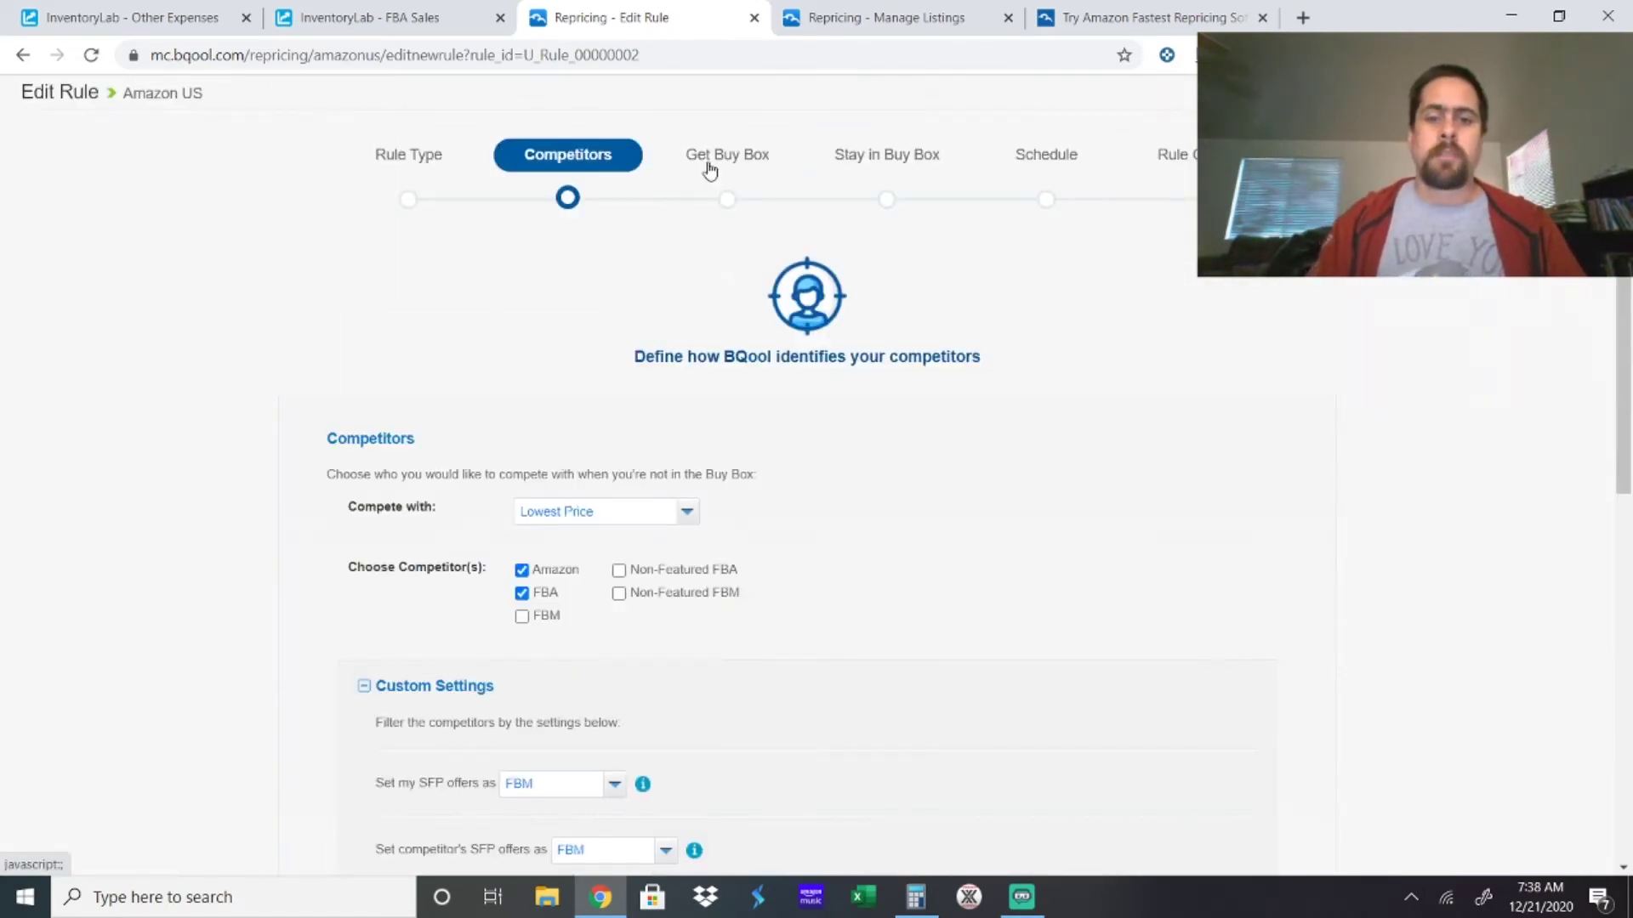
click(708, 171)
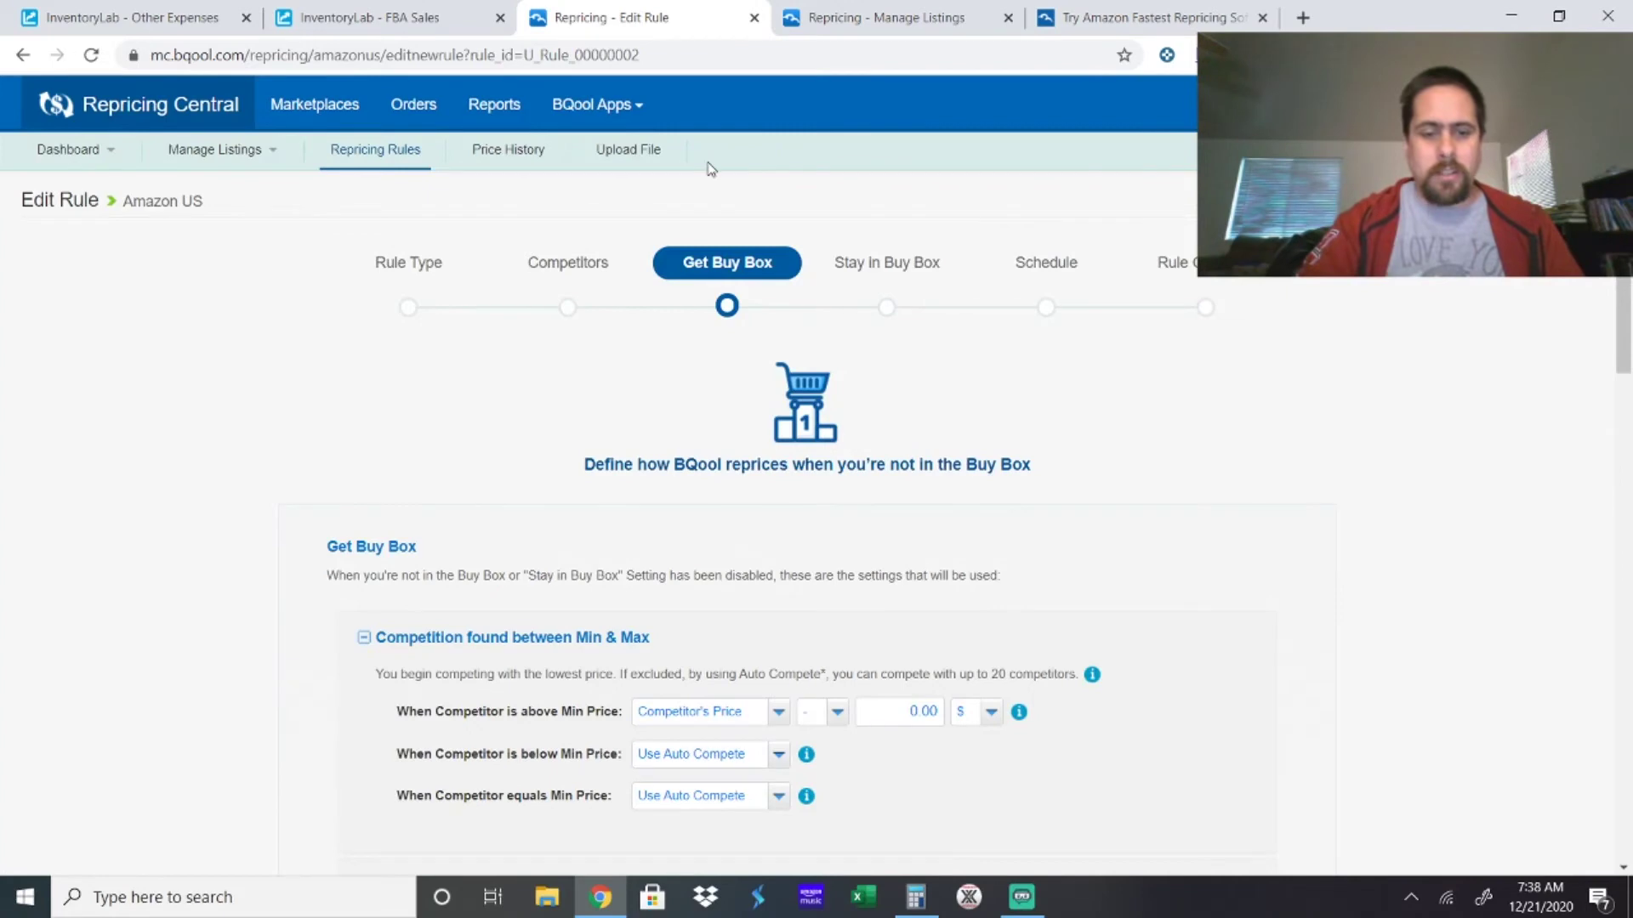
scroll(708, 167, down, 4)
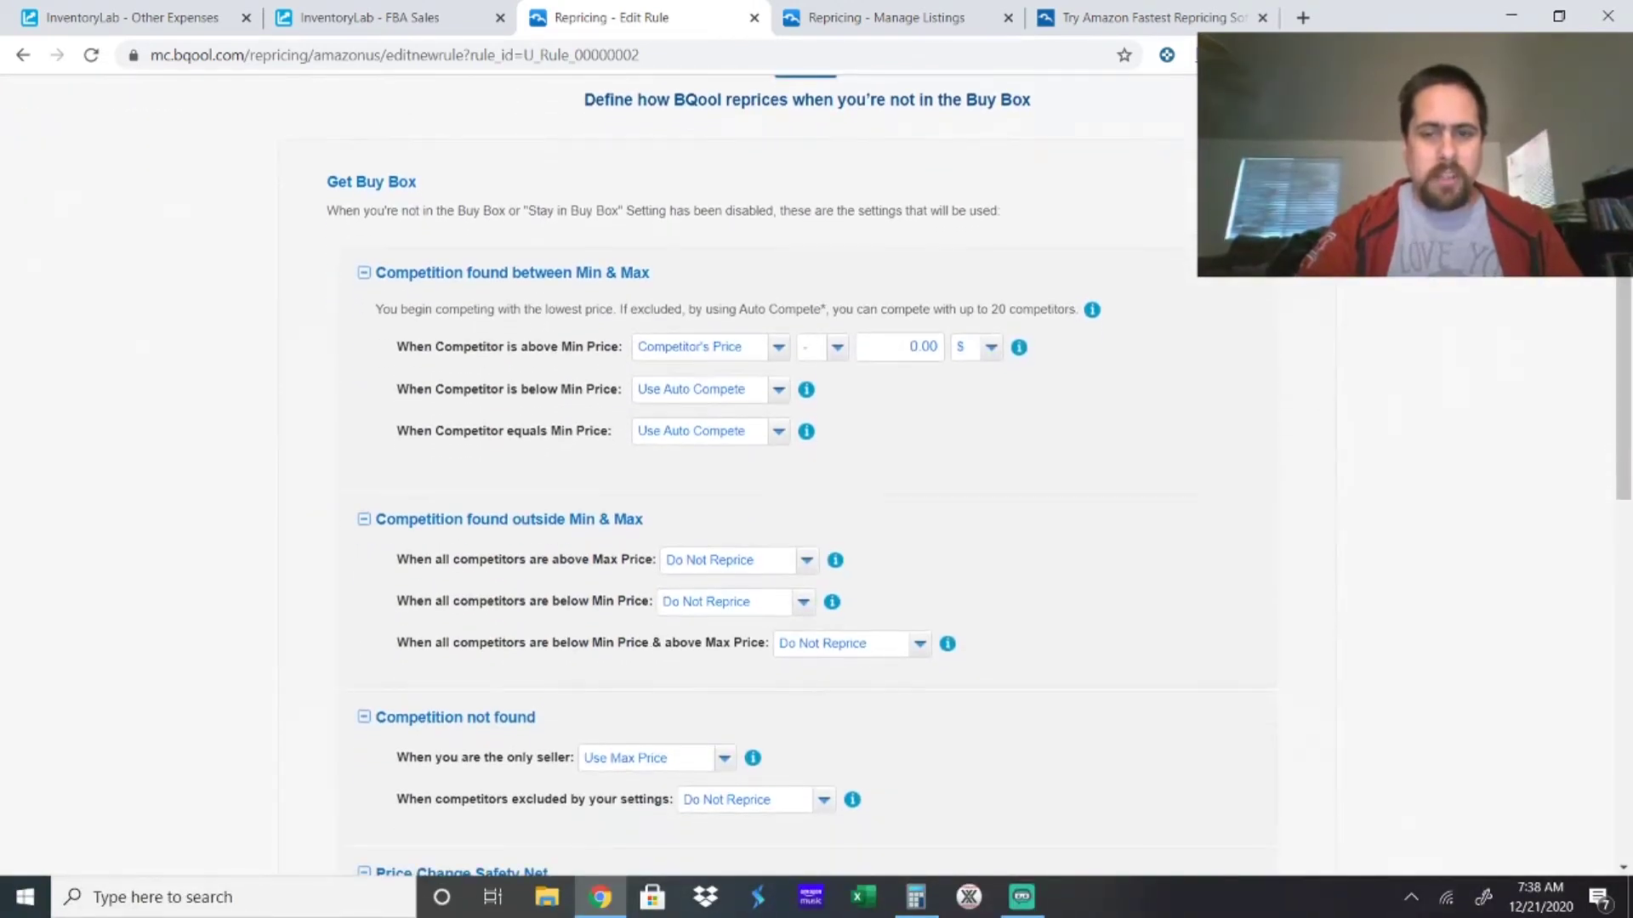
scroll(816, 476, down, 2)
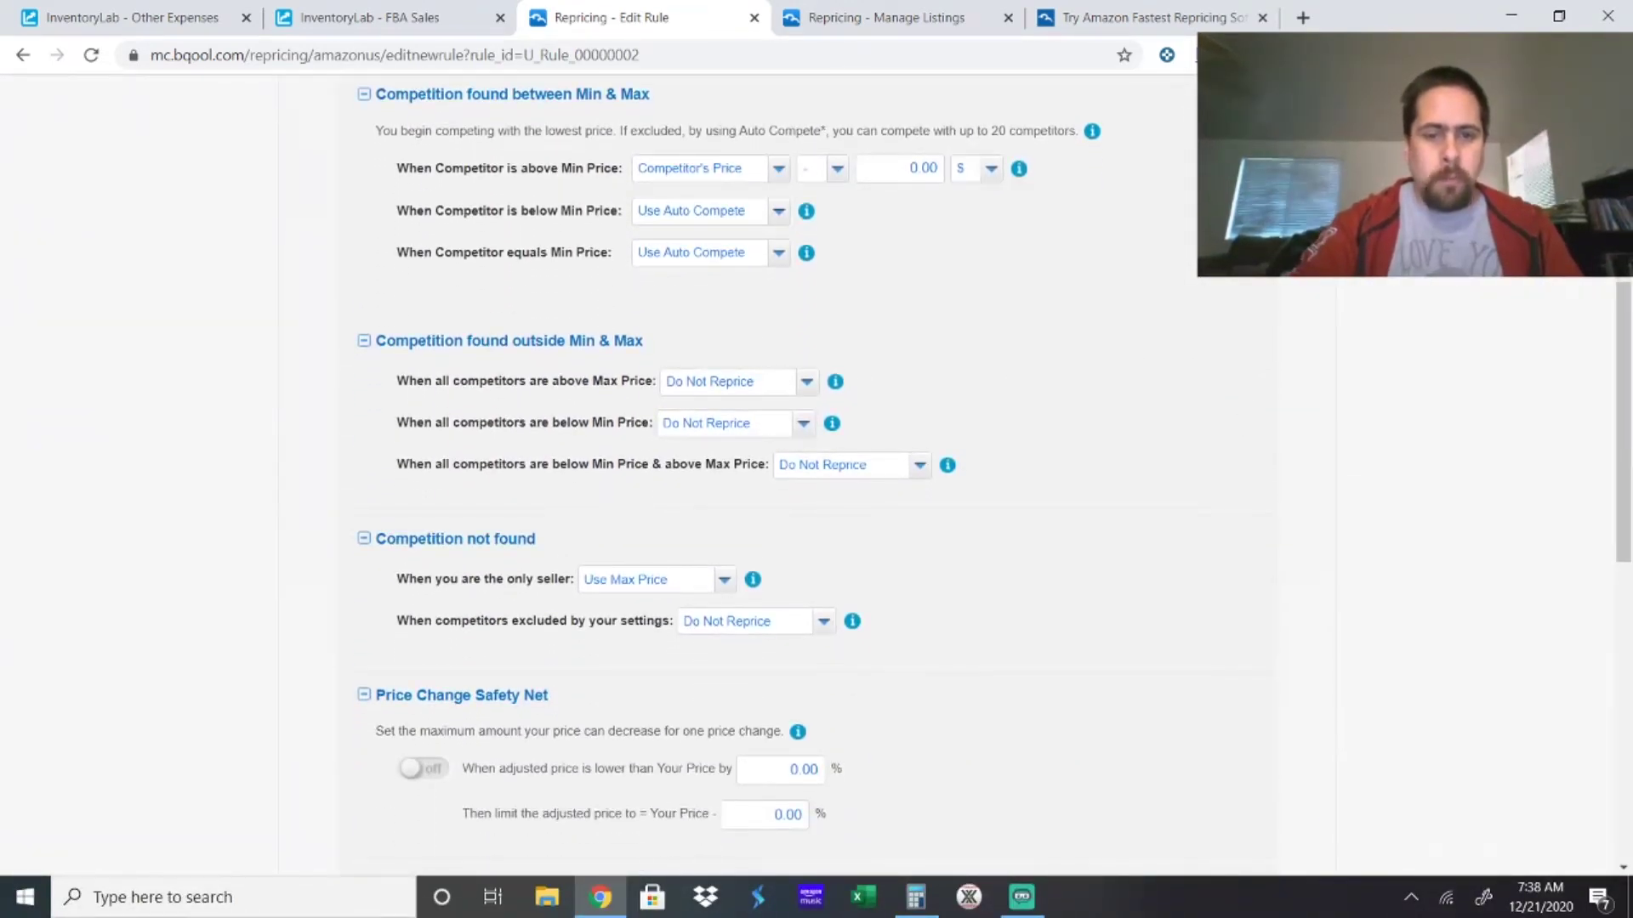
scroll(816, 476, down, 3)
scroll(817, 476, up, 1)
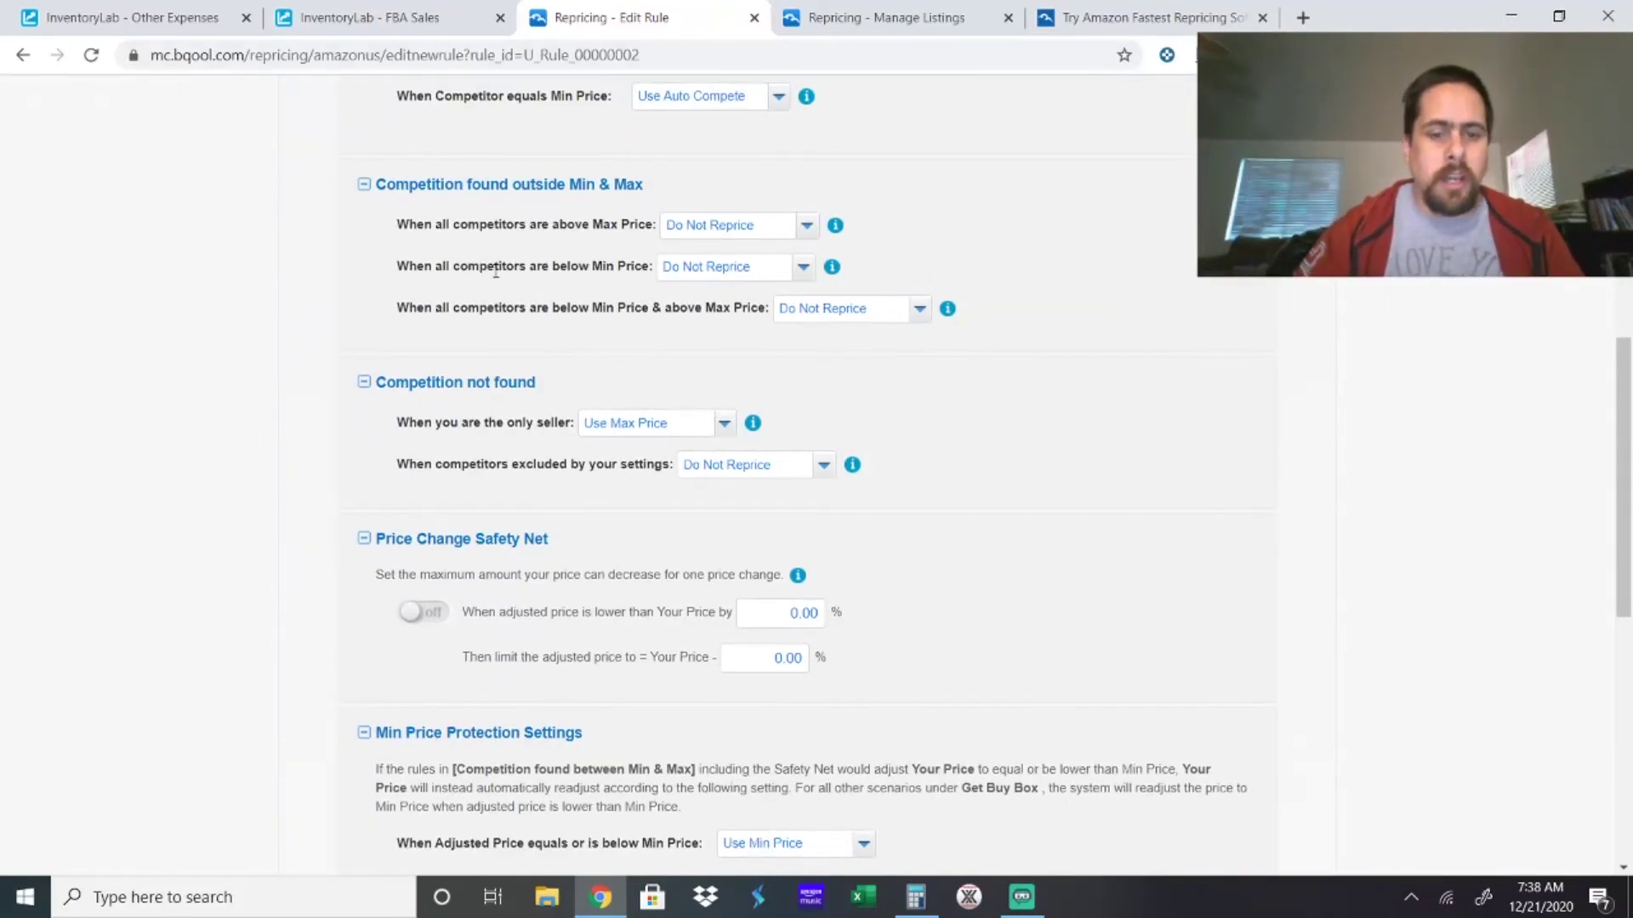
scroll(500, 228, down, 4)
scroll(817, 477, down, 3)
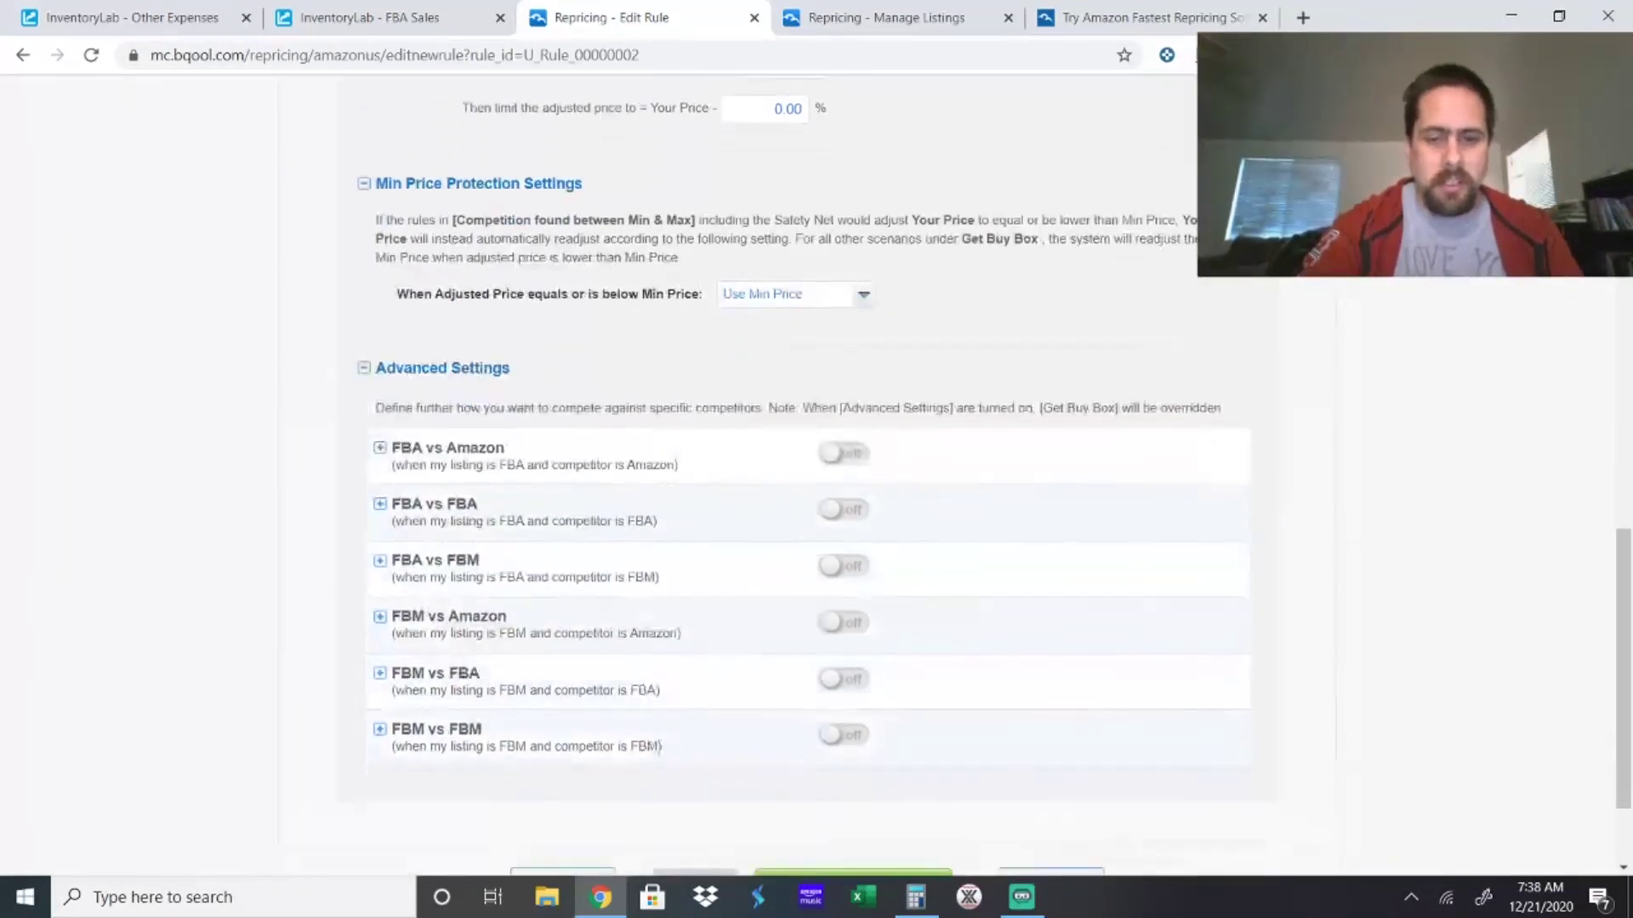
Open the Stay in Buy Box settings of the Maximize Profit rule.
scroll(816, 477, up, 7)
scroll(816, 476, up, 7)
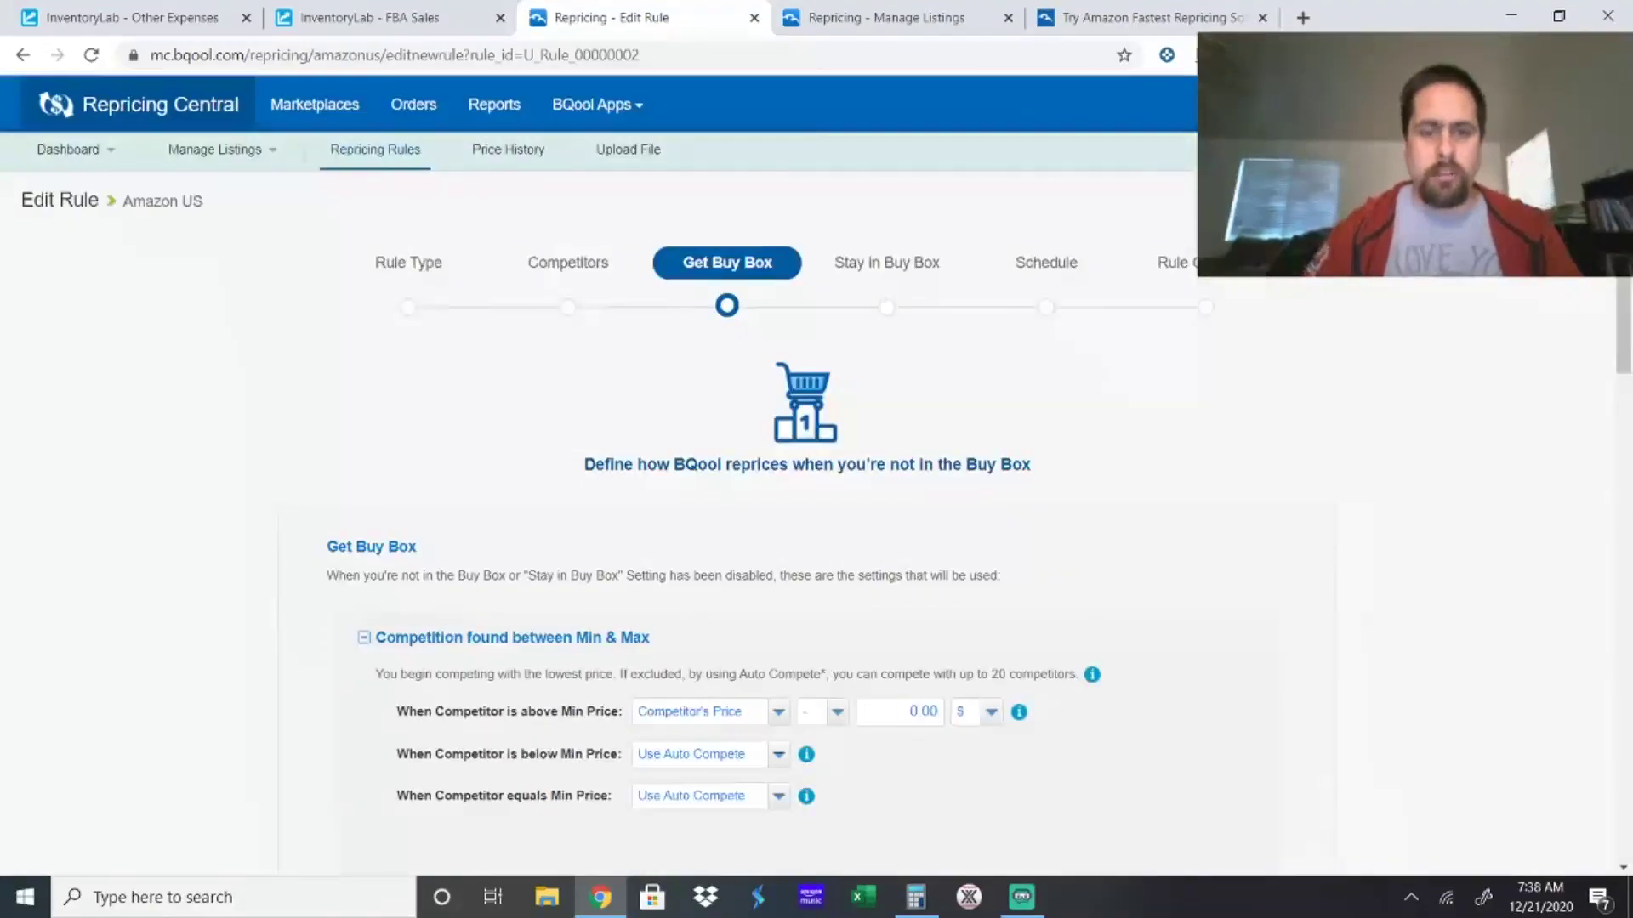
click(901, 271)
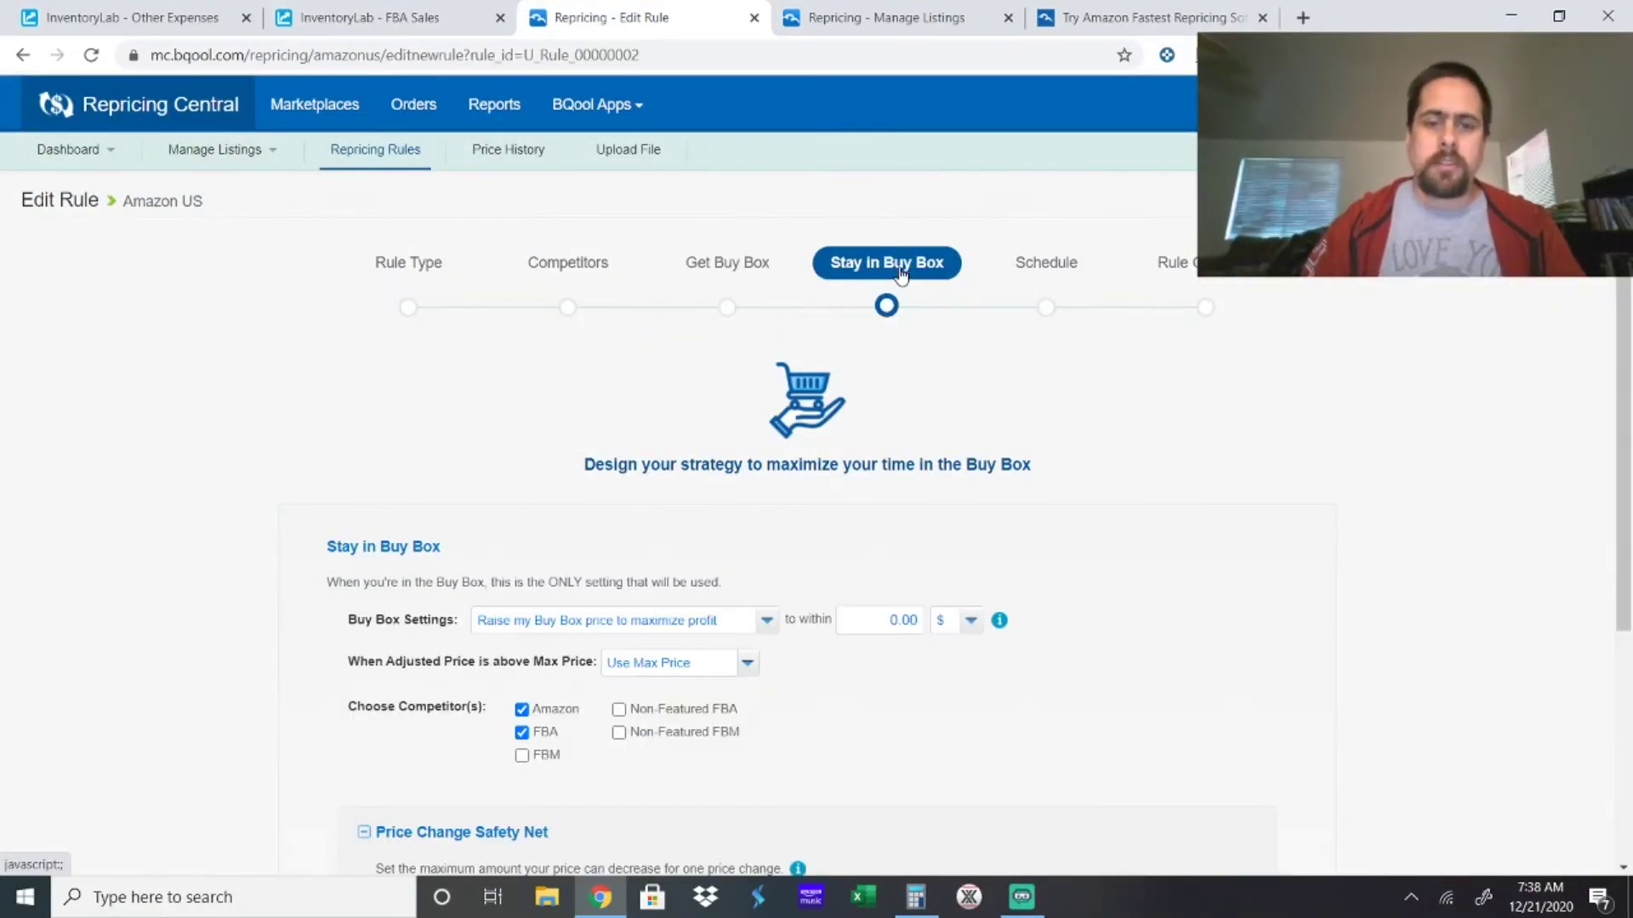
Review the Stay in Buy Box options and their price change safety net, and open the rule's Schedule settings.
scroll(901, 271, down, 4)
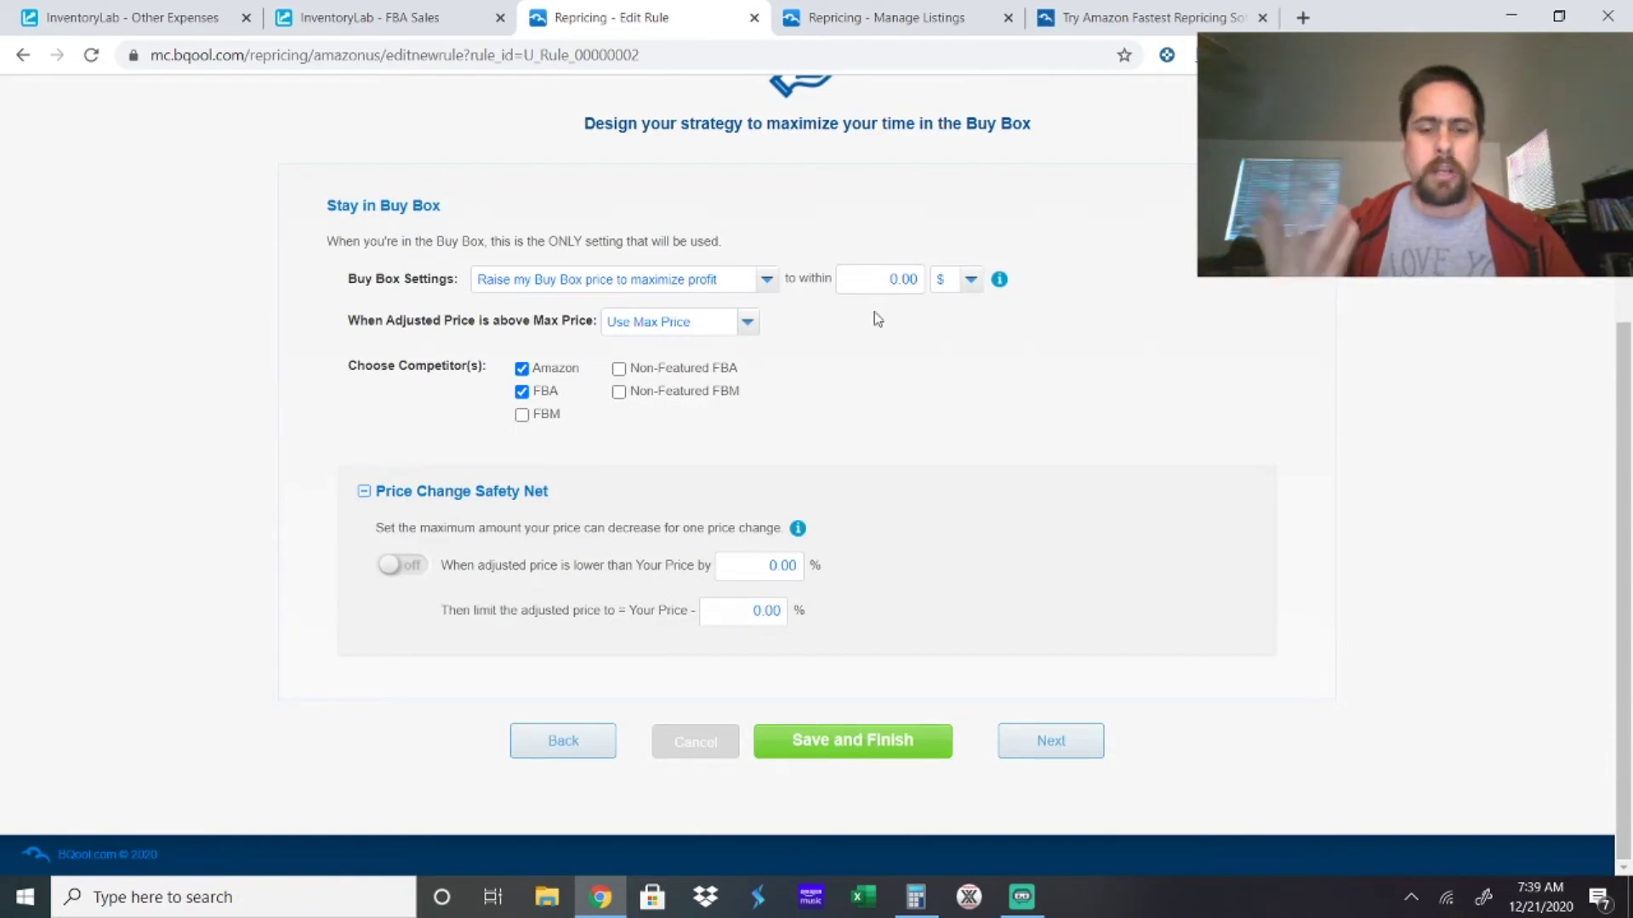
scroll(877, 319, up, 4)
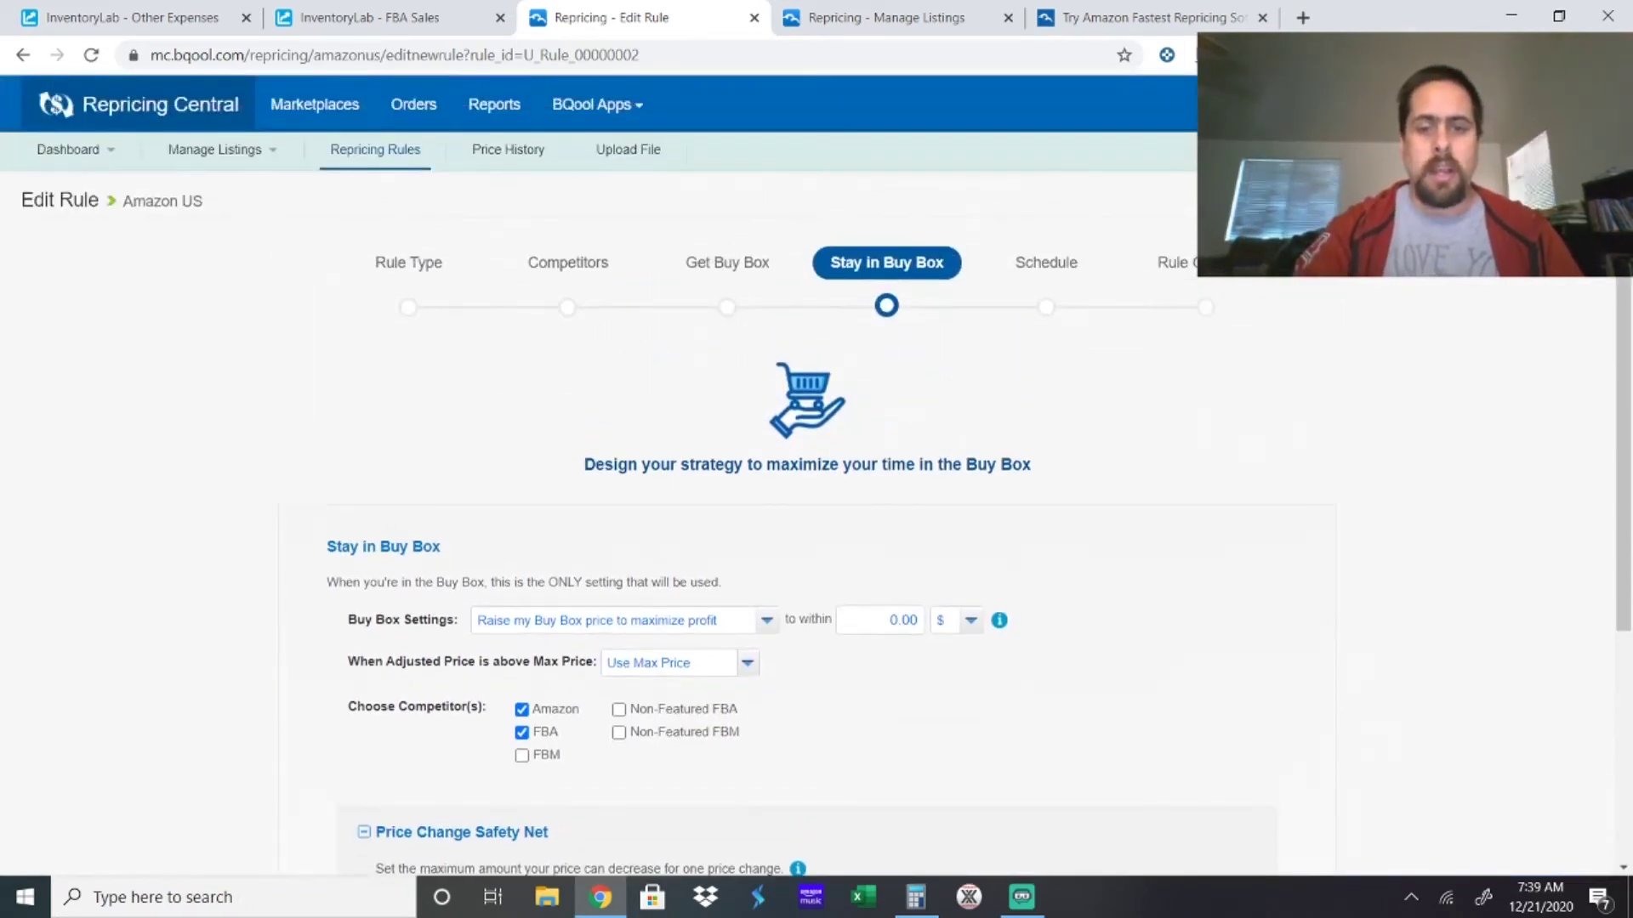
click(1036, 277)
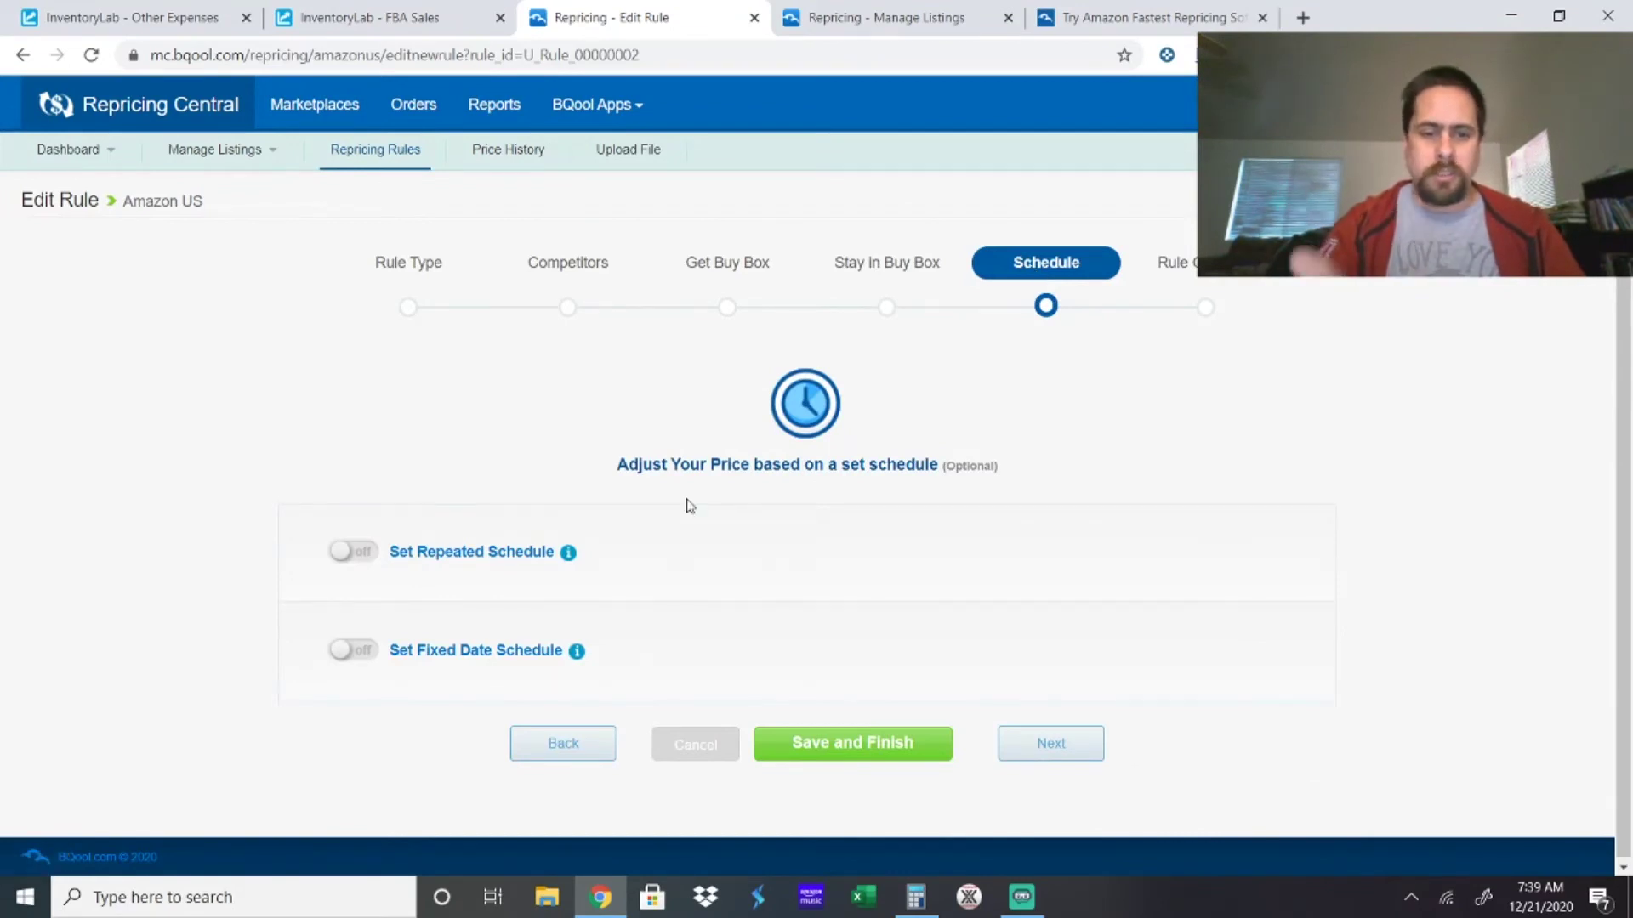
Open the Rule Overview of the Maximize Profit rule and inspect its Competitors summary.
click(1197, 279)
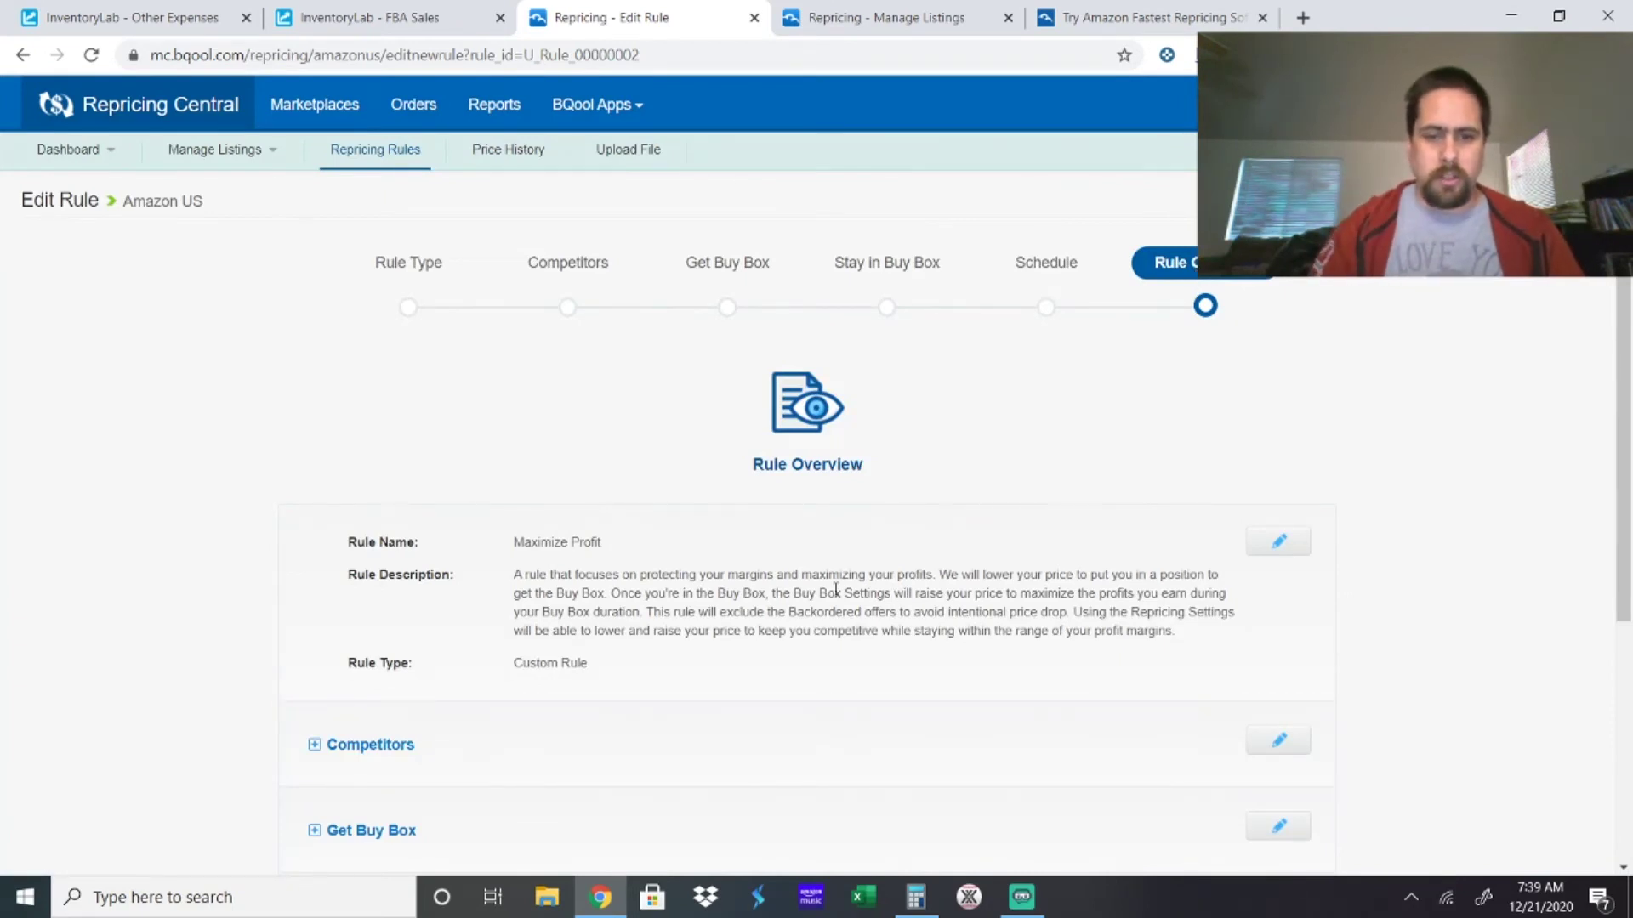
scroll(836, 589, down, 4)
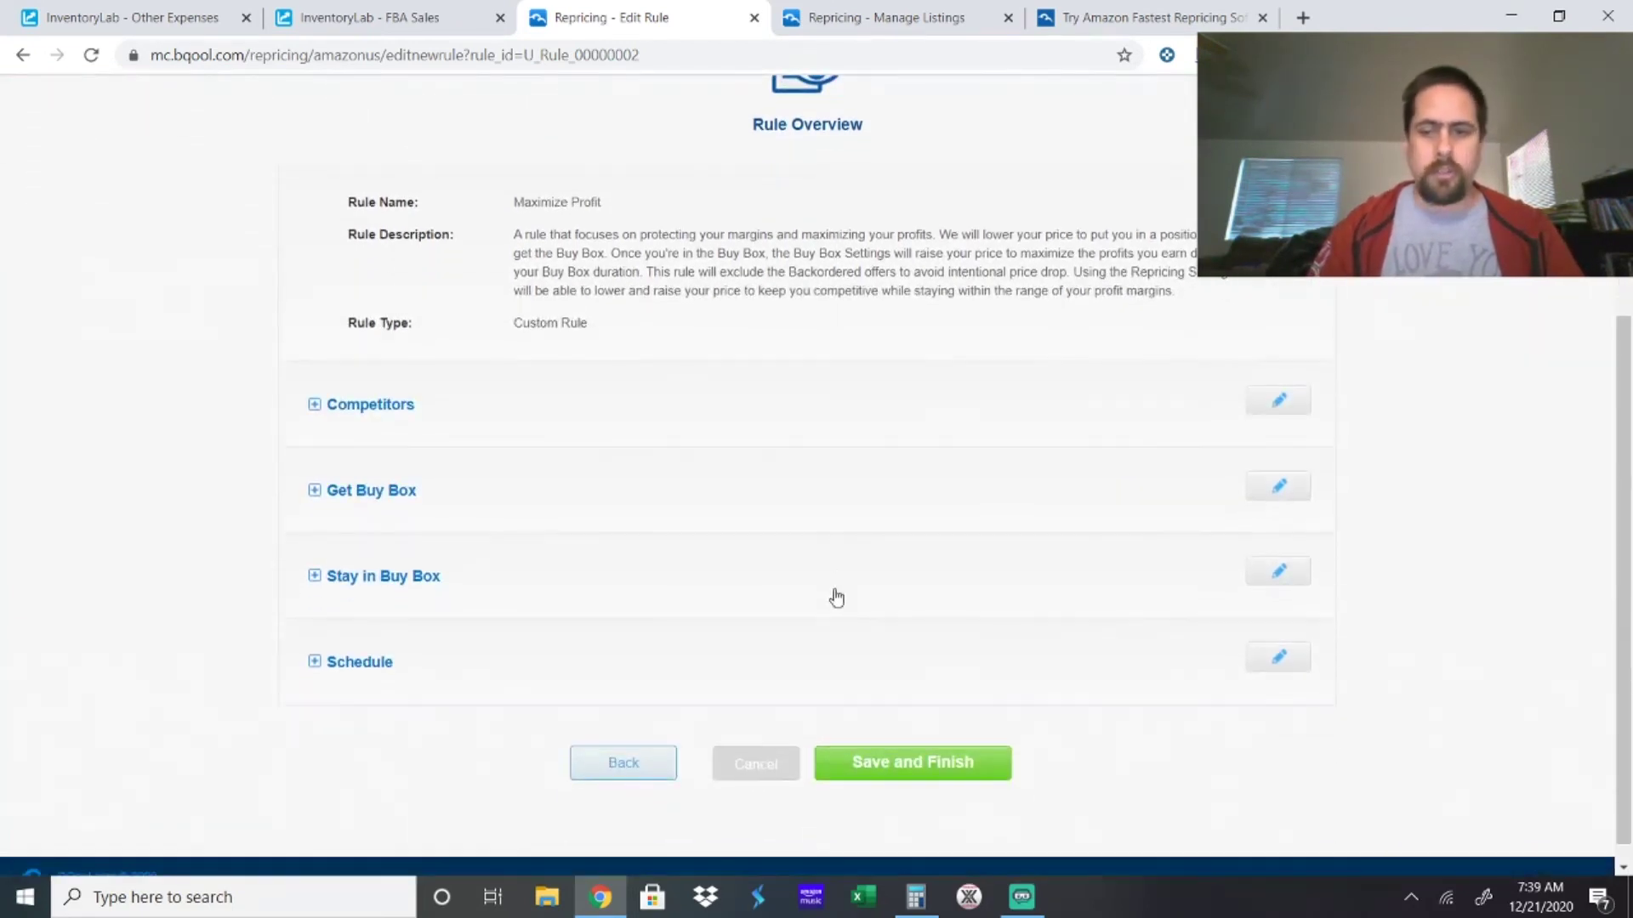
click(317, 408)
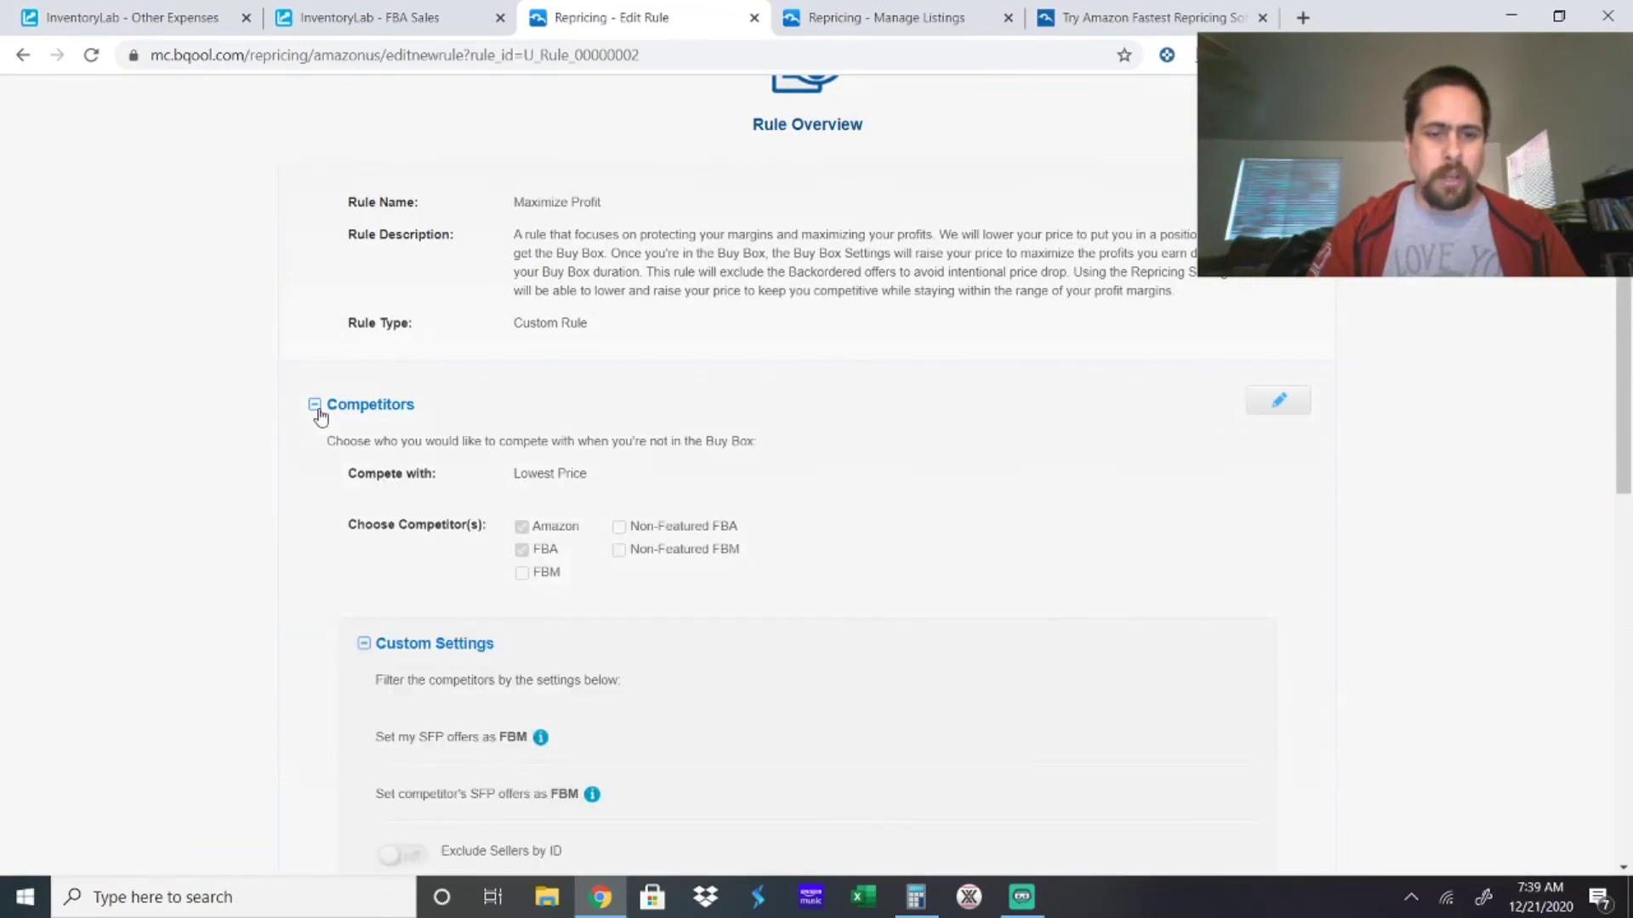
click(317, 408)
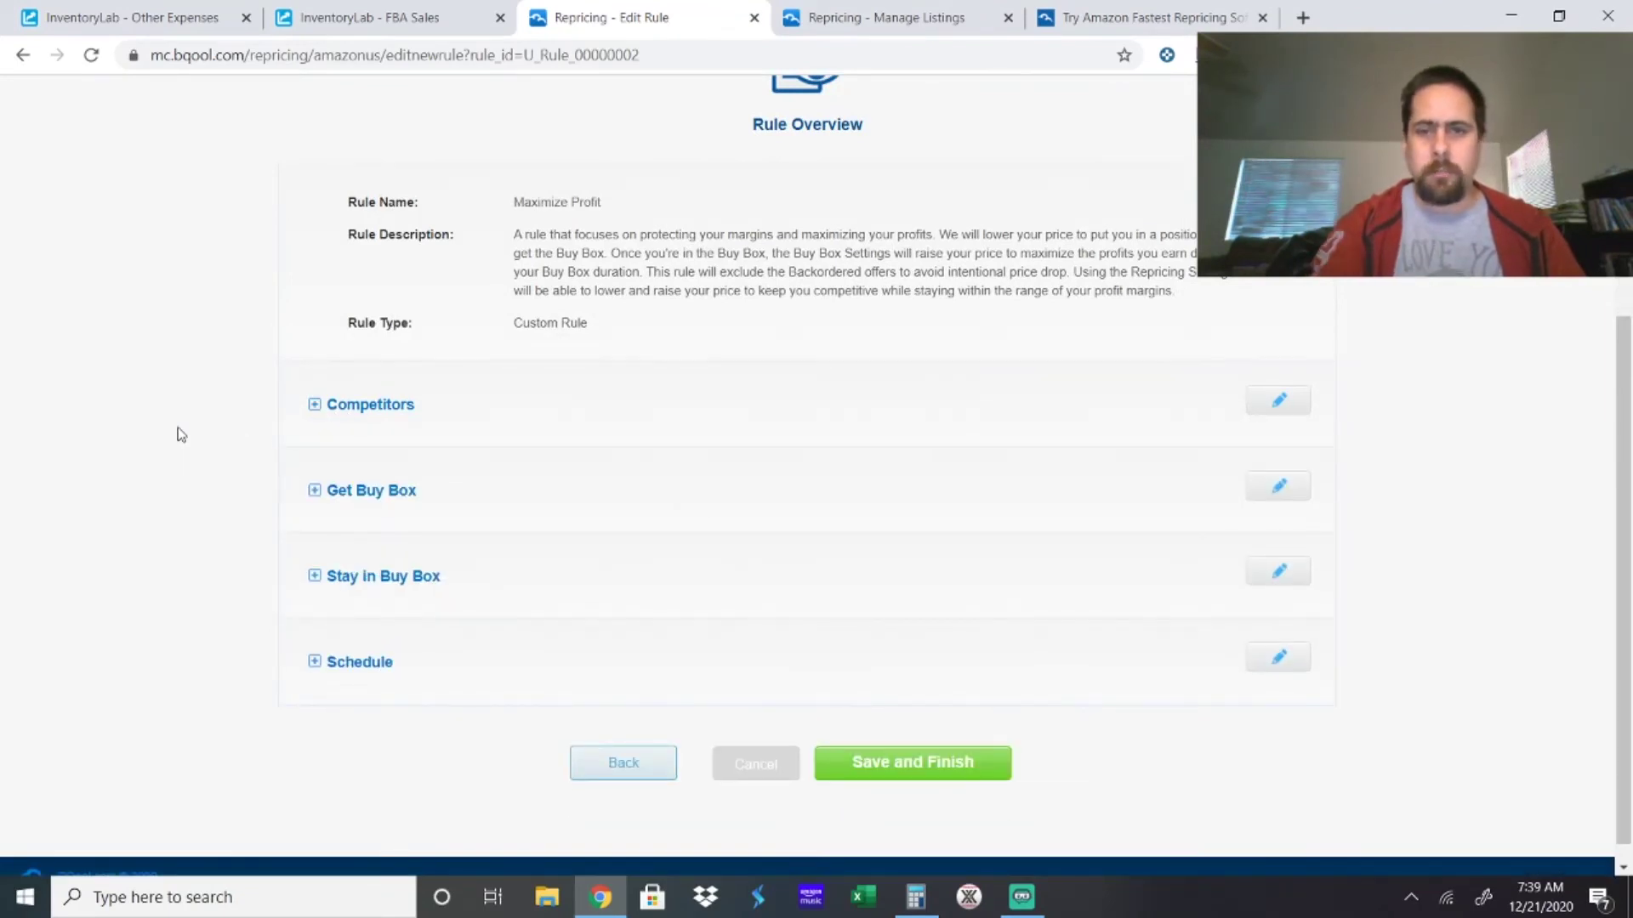
scroll(182, 434, up, 4)
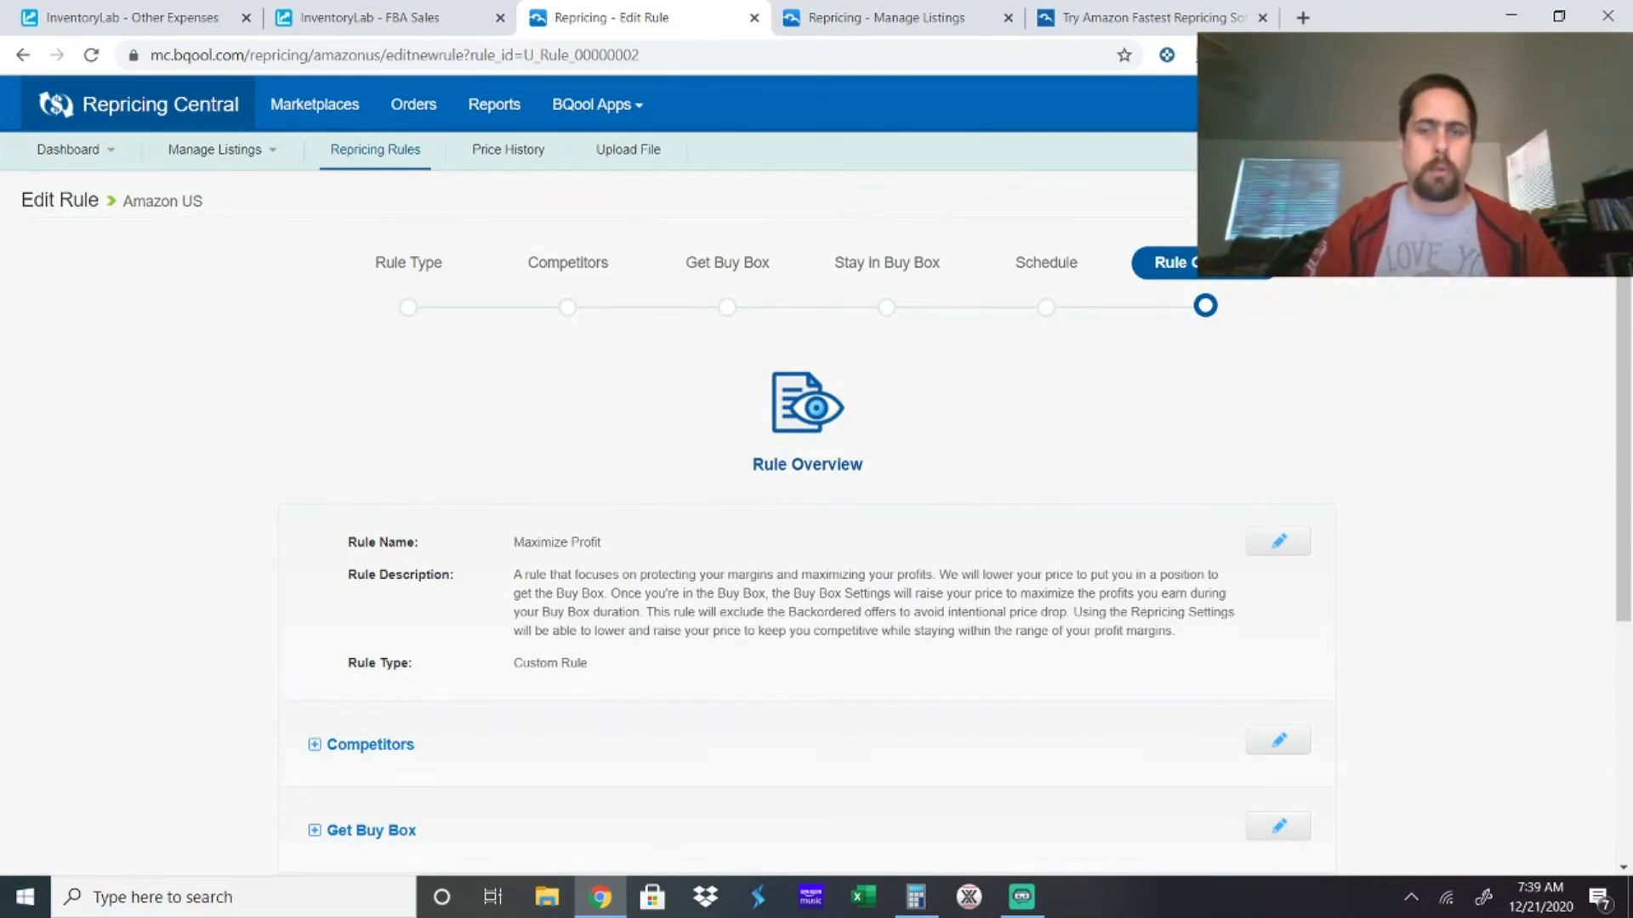
In the Manage Listings page, calculate the Nike Jordan beanie's minimum price from a 30% ROI and save it.
click(850, 18)
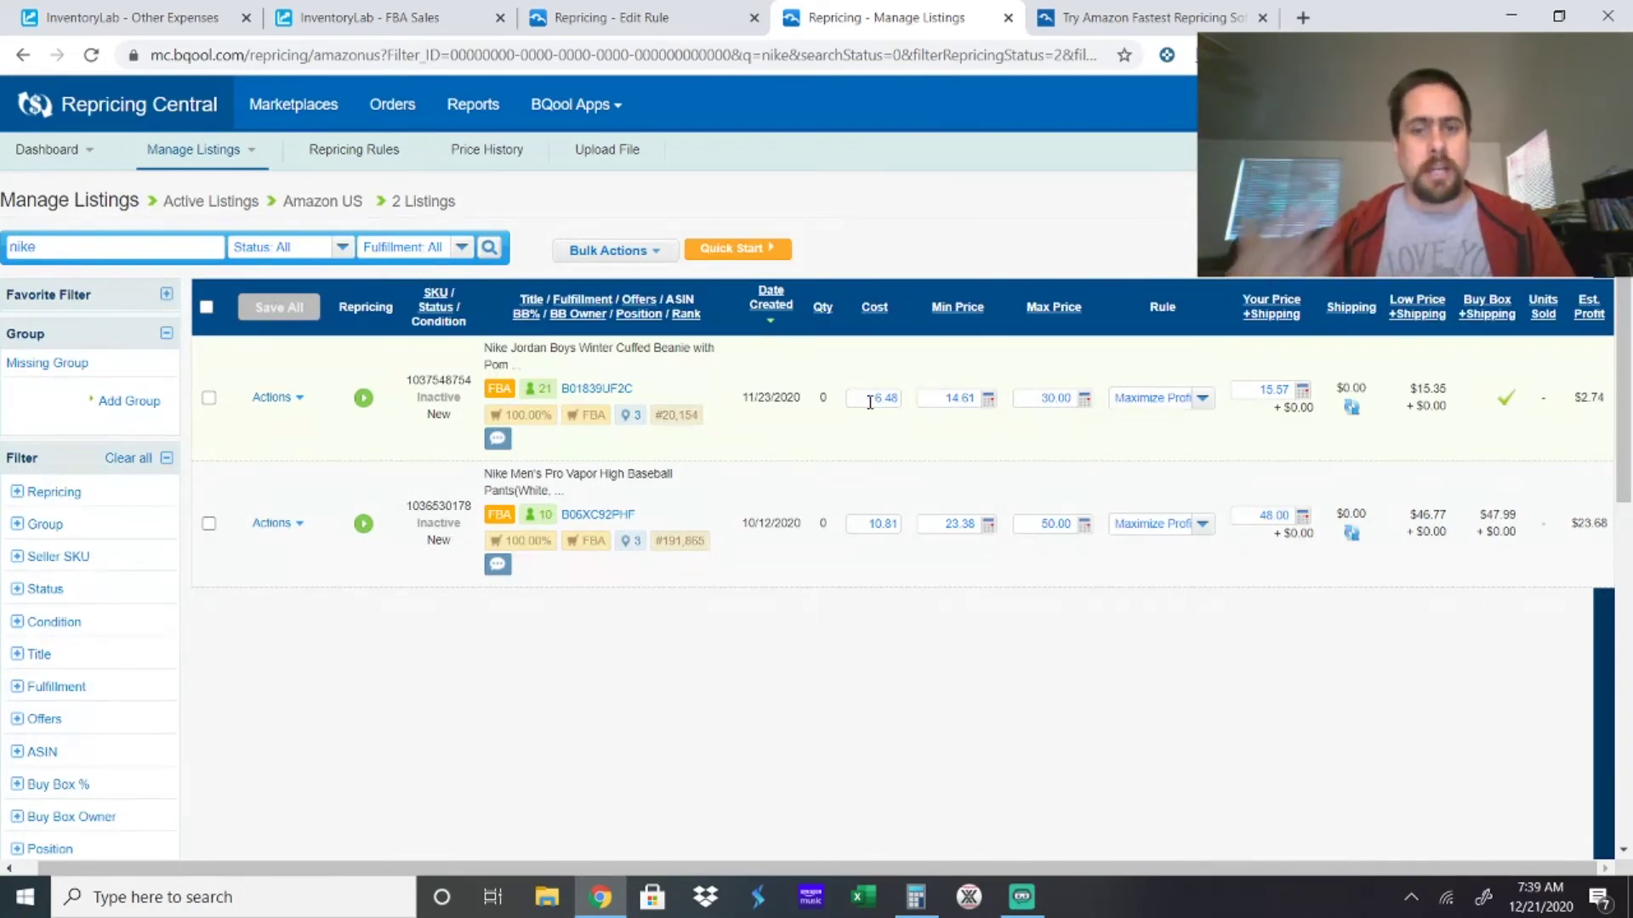
click(986, 401)
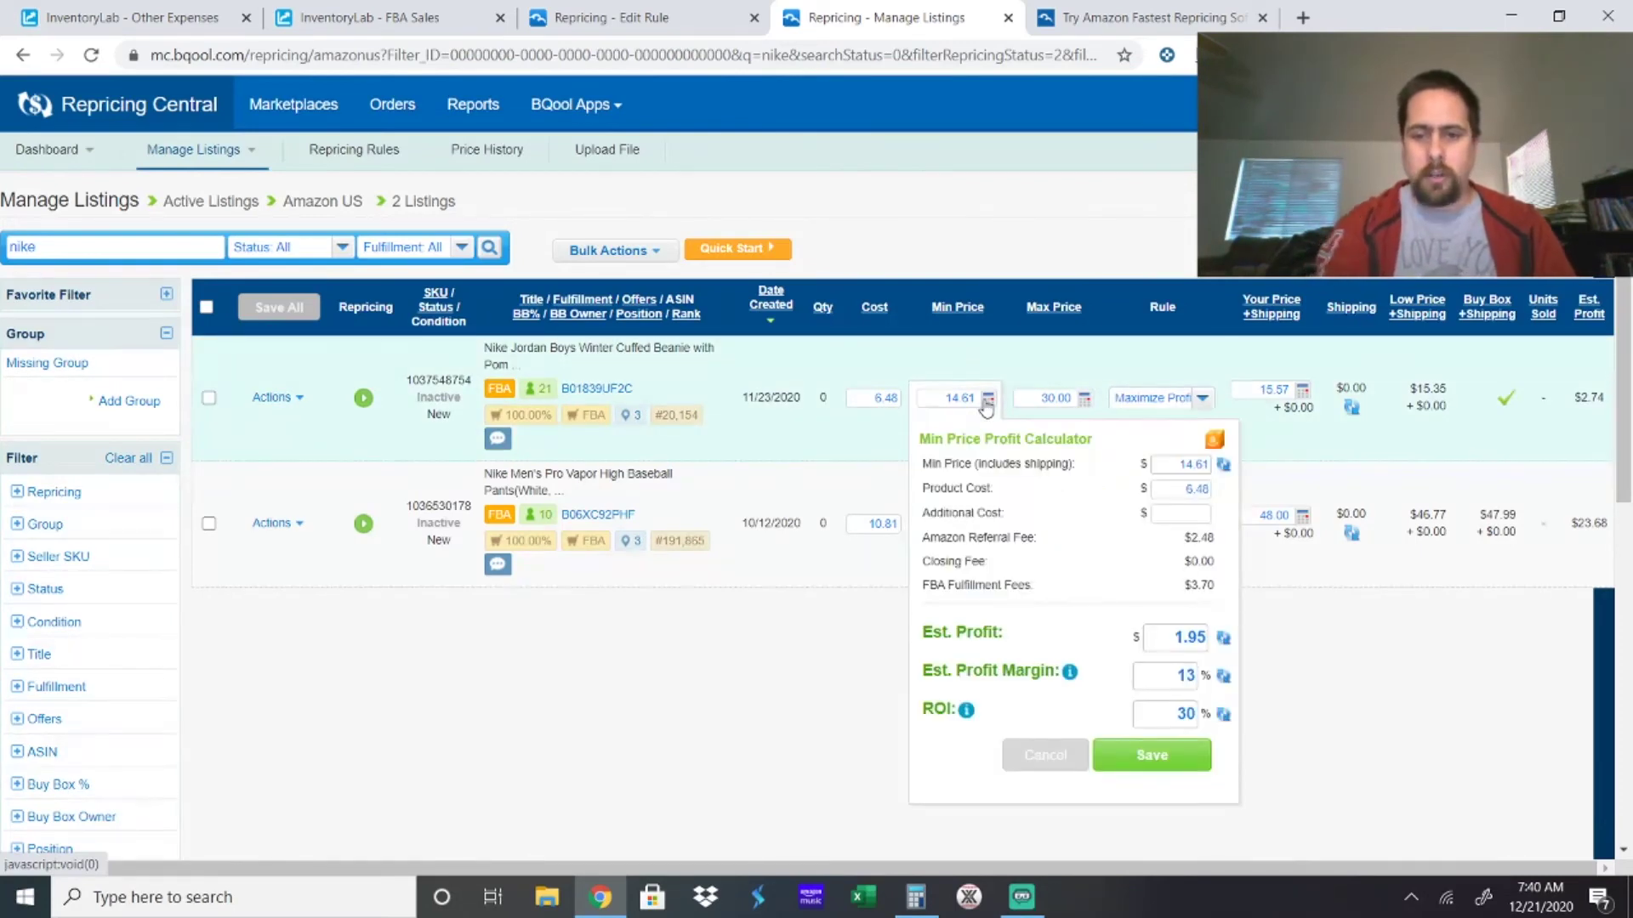
scroll(1232, 477, down, 1)
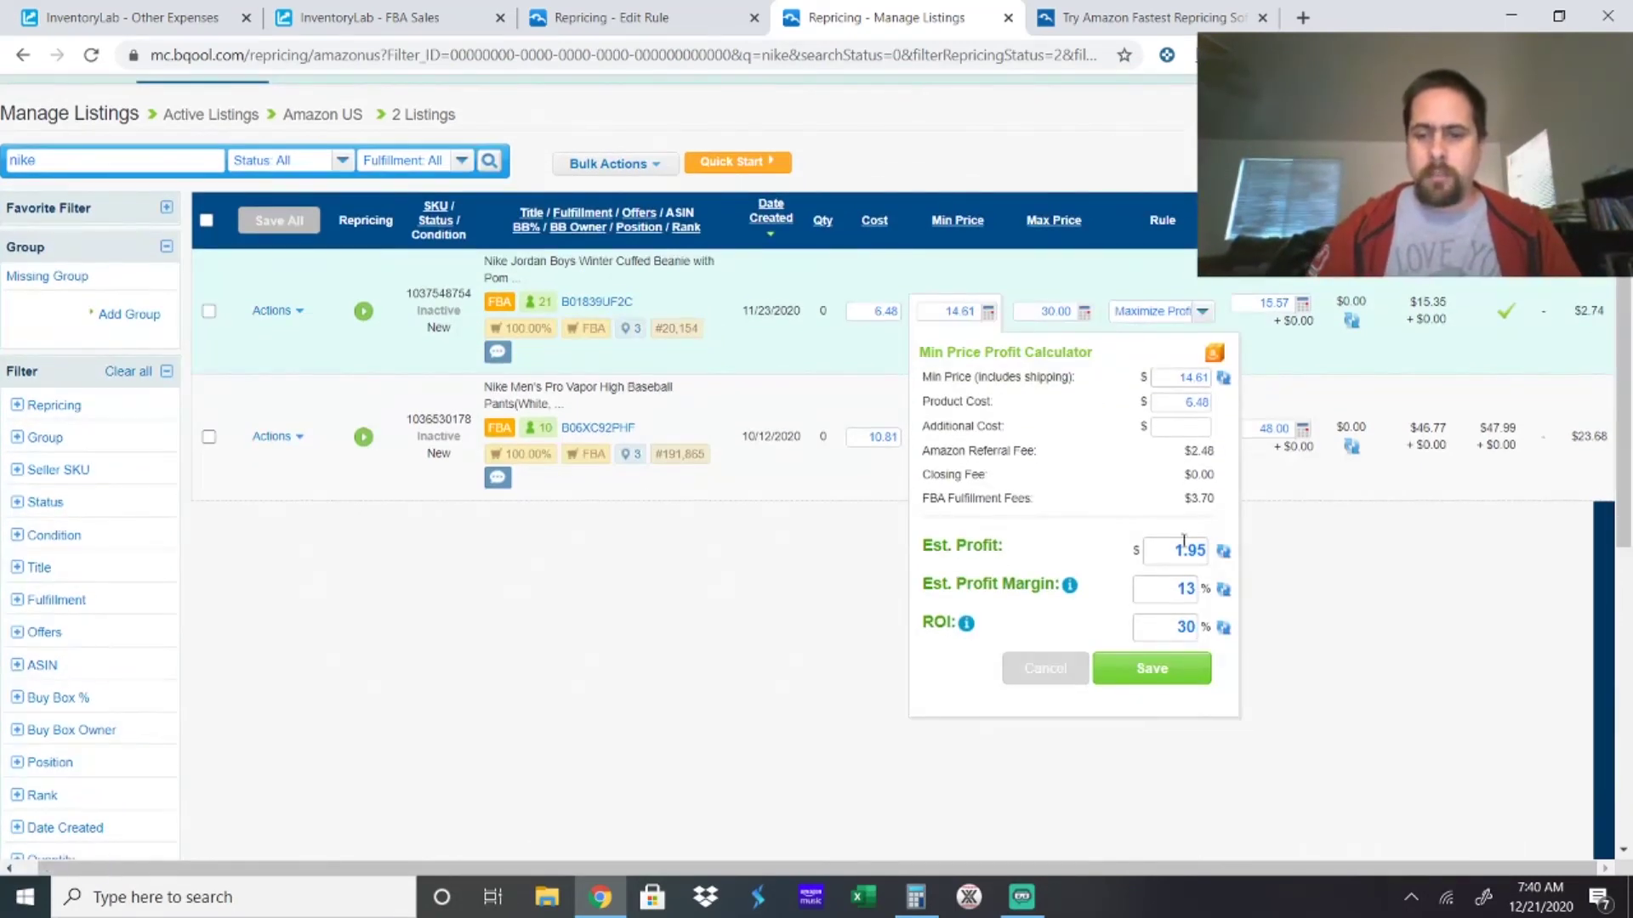
double_click(1164, 638)
text(30)
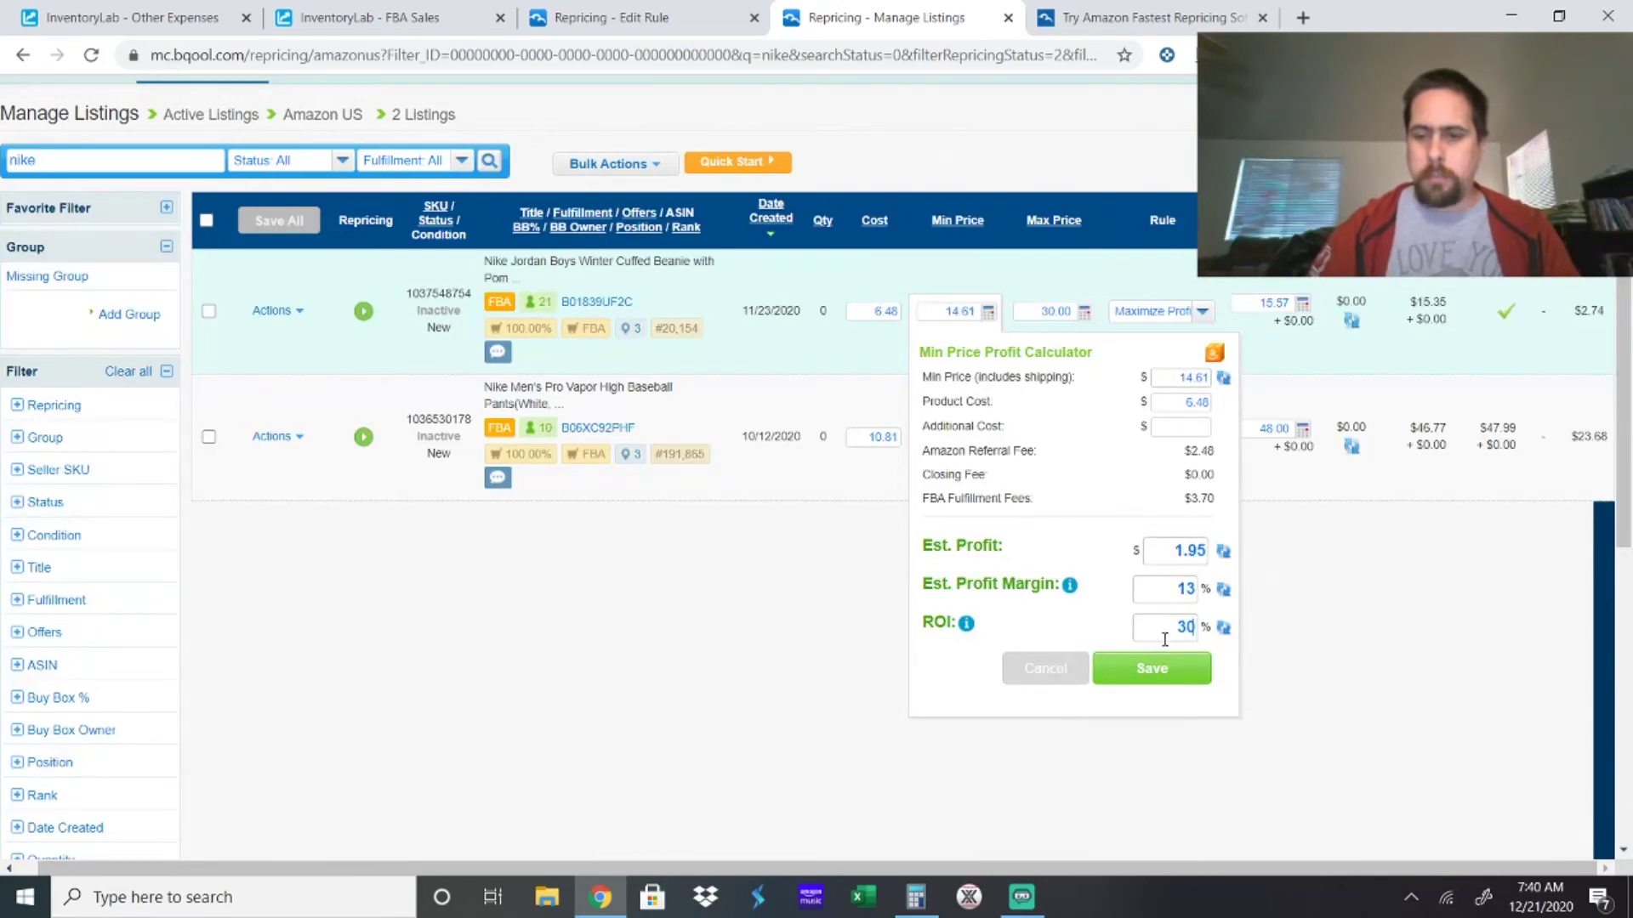
click(1222, 629)
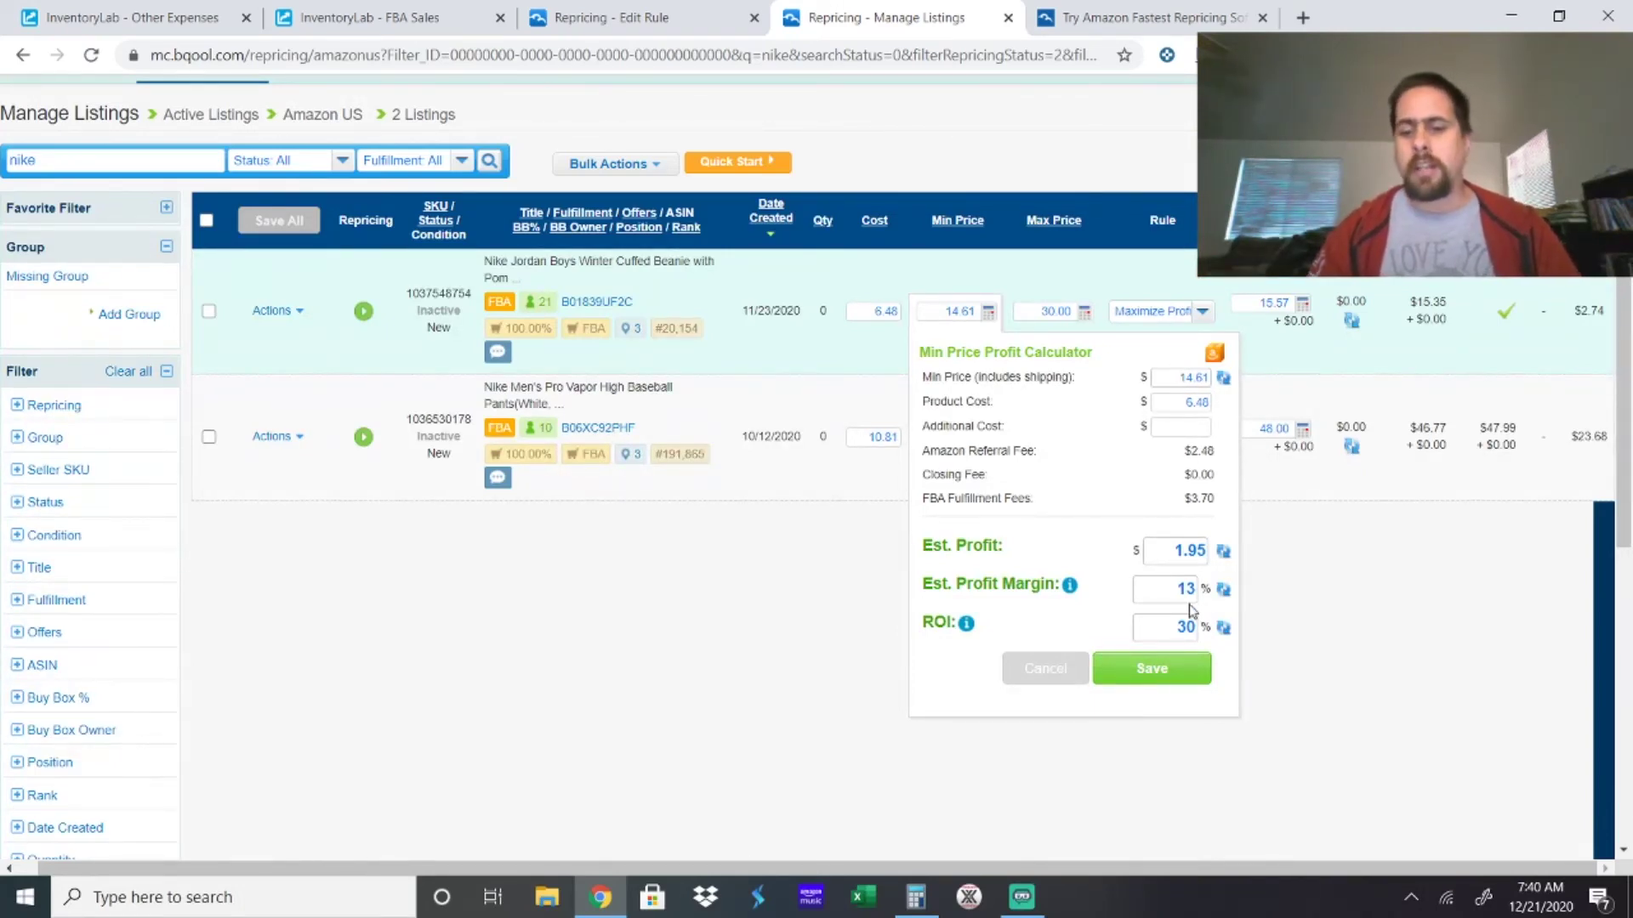
click(1166, 672)
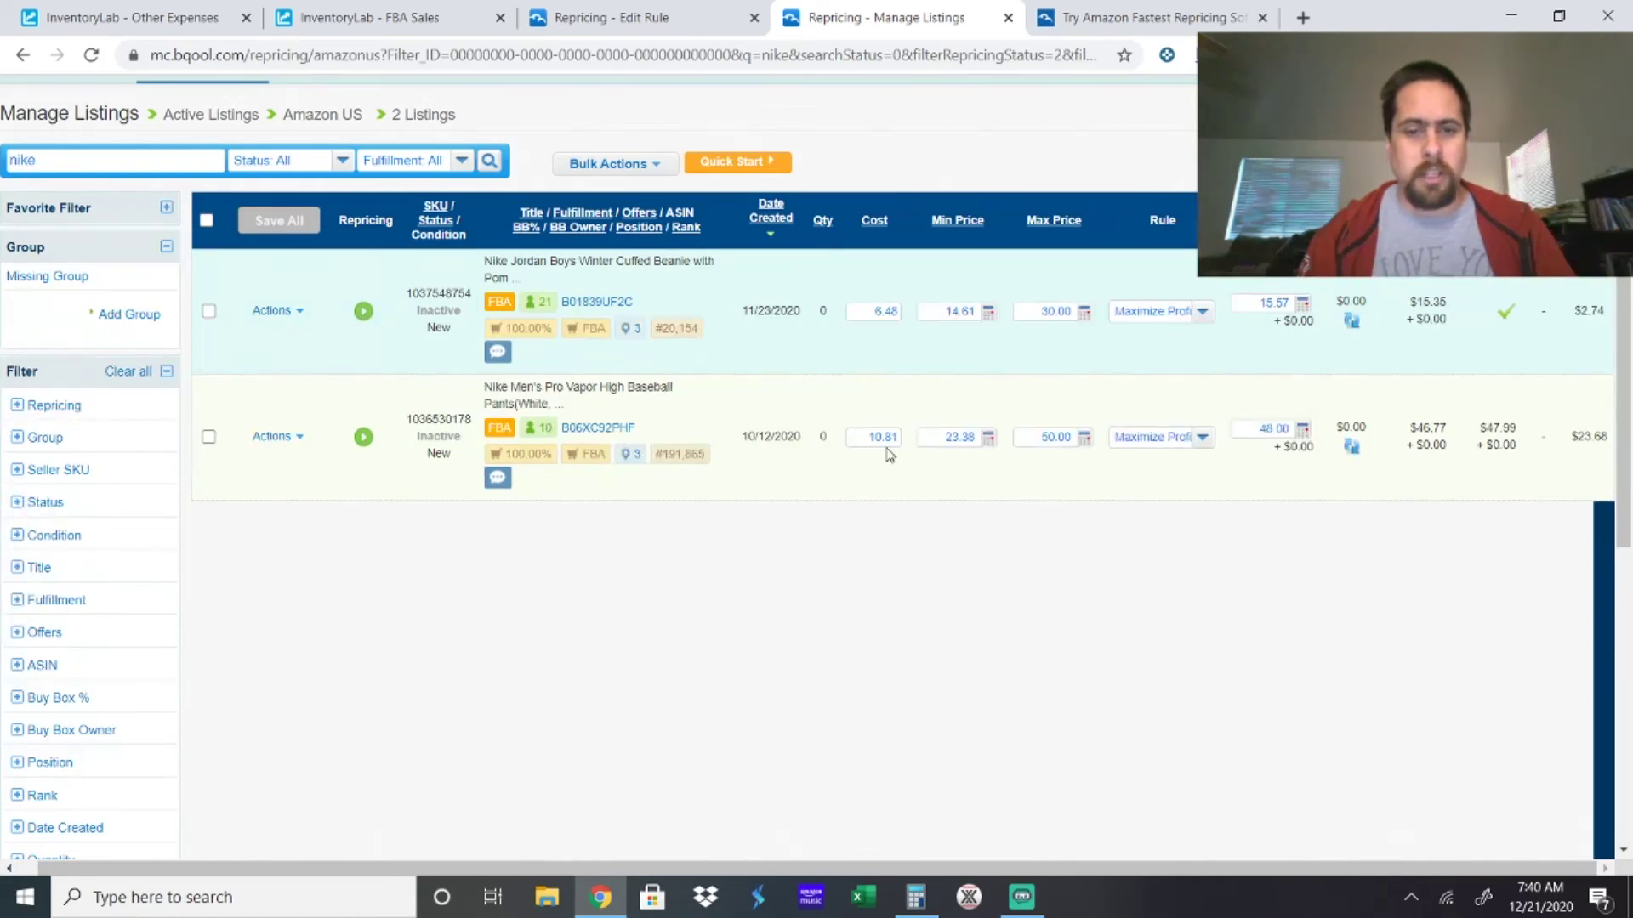
Check the ROI in the minimum price profit calculator for the Nike baseball pants listing and save the calculation.
click(989, 437)
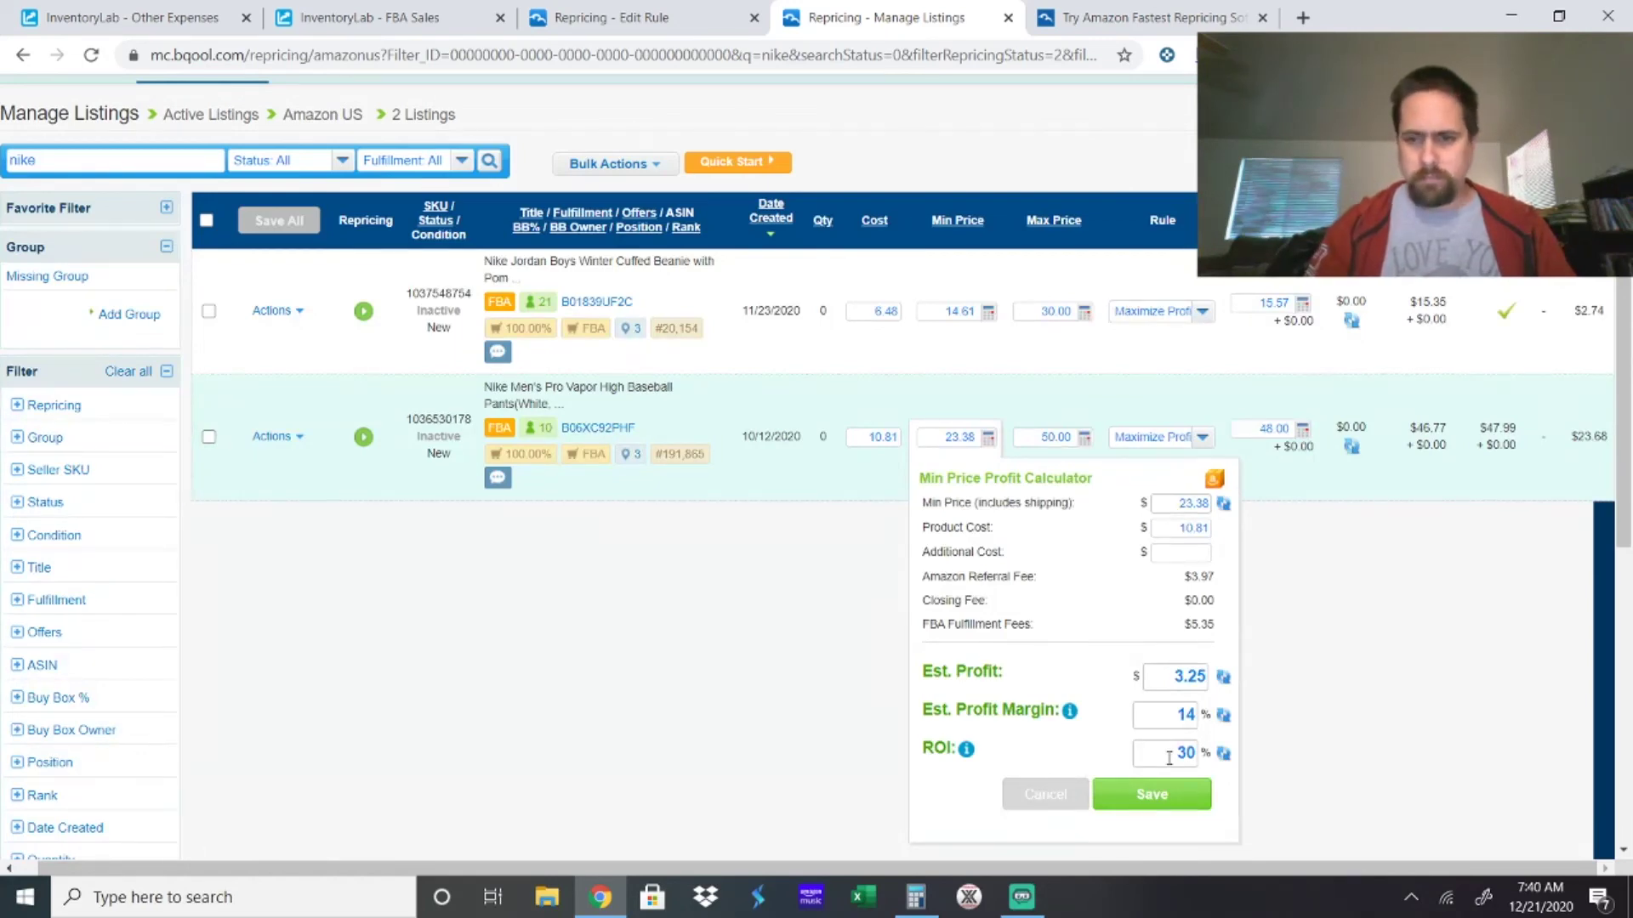
click(1175, 799)
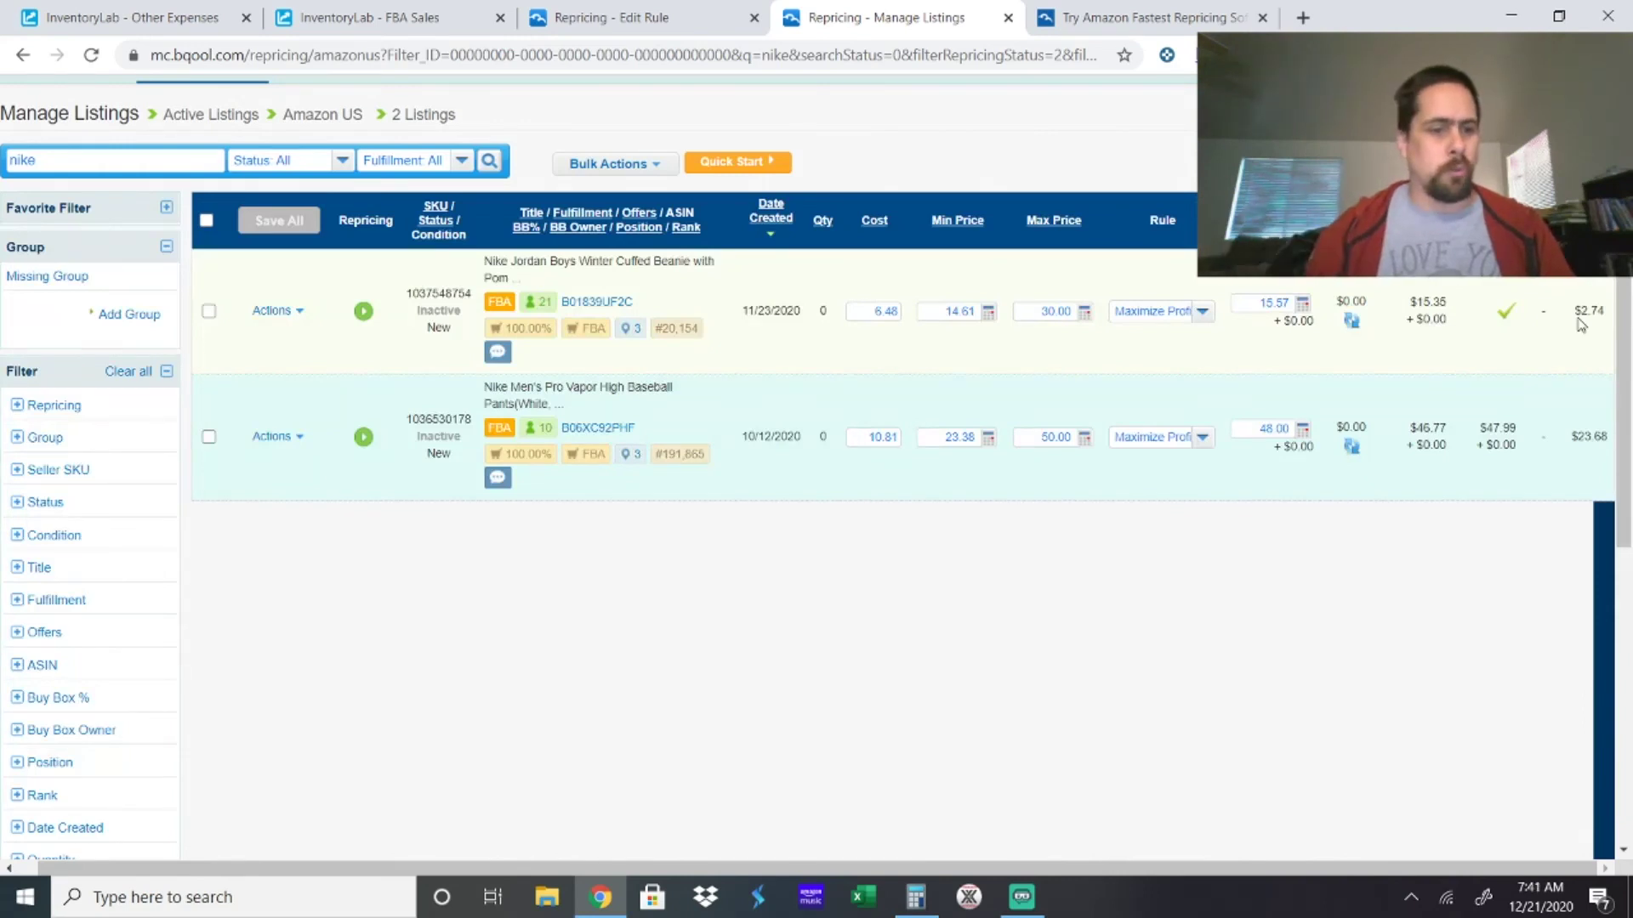
scroll(1579, 324, down, 2)
scroll(1190, 234, down, 1)
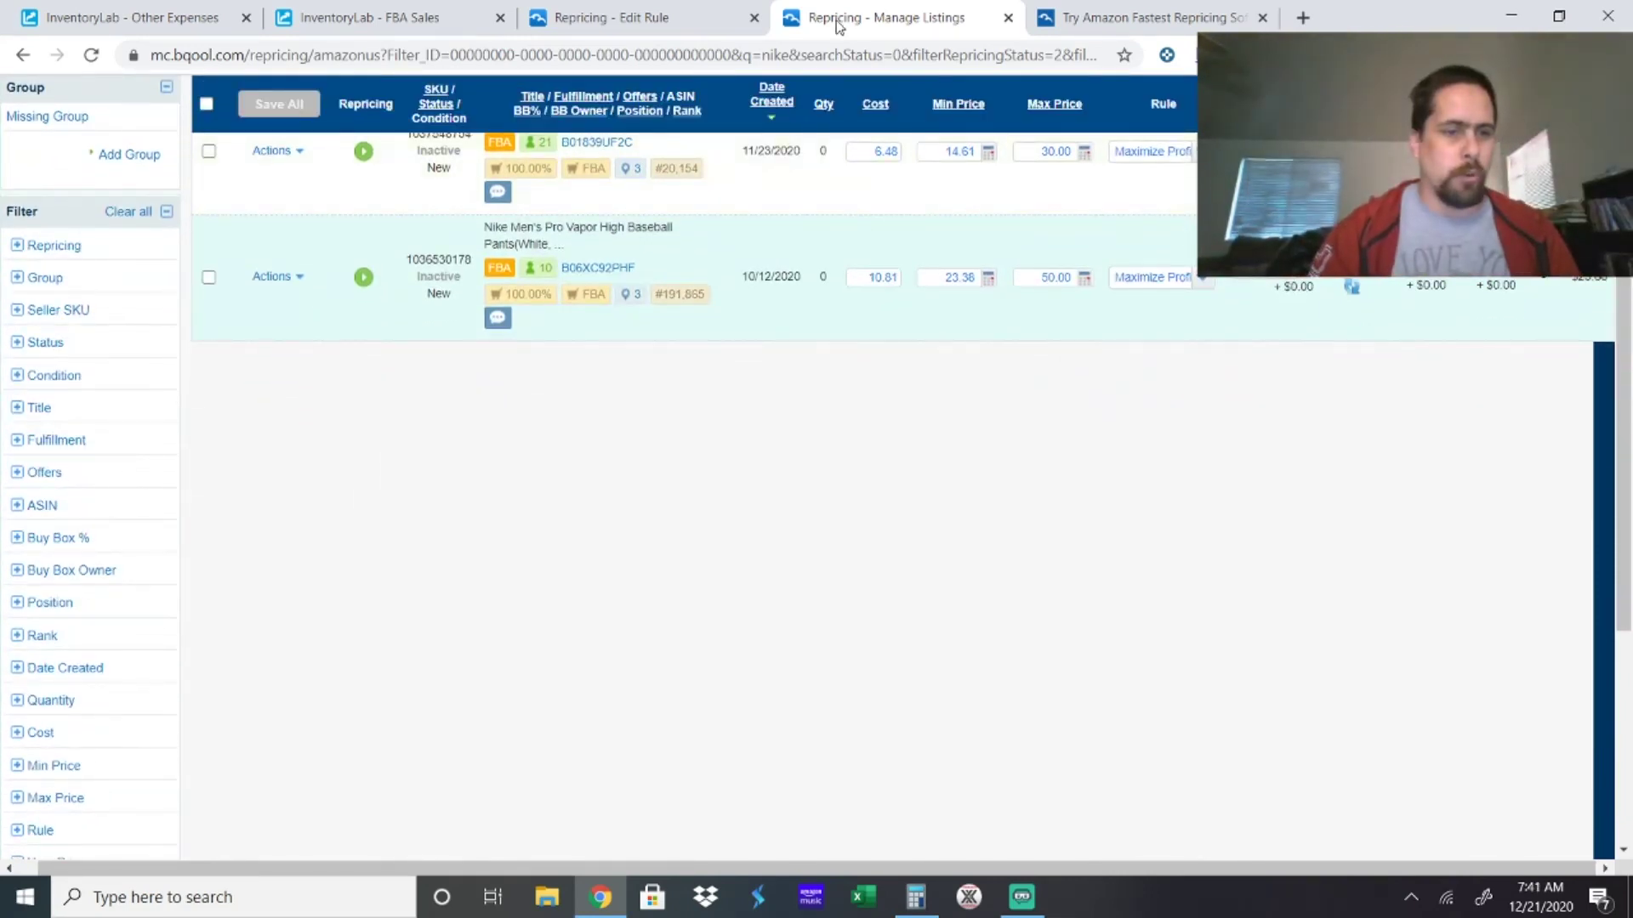
Sort the Nike listings by minimum price.
scroll(328, 595, up, 5)
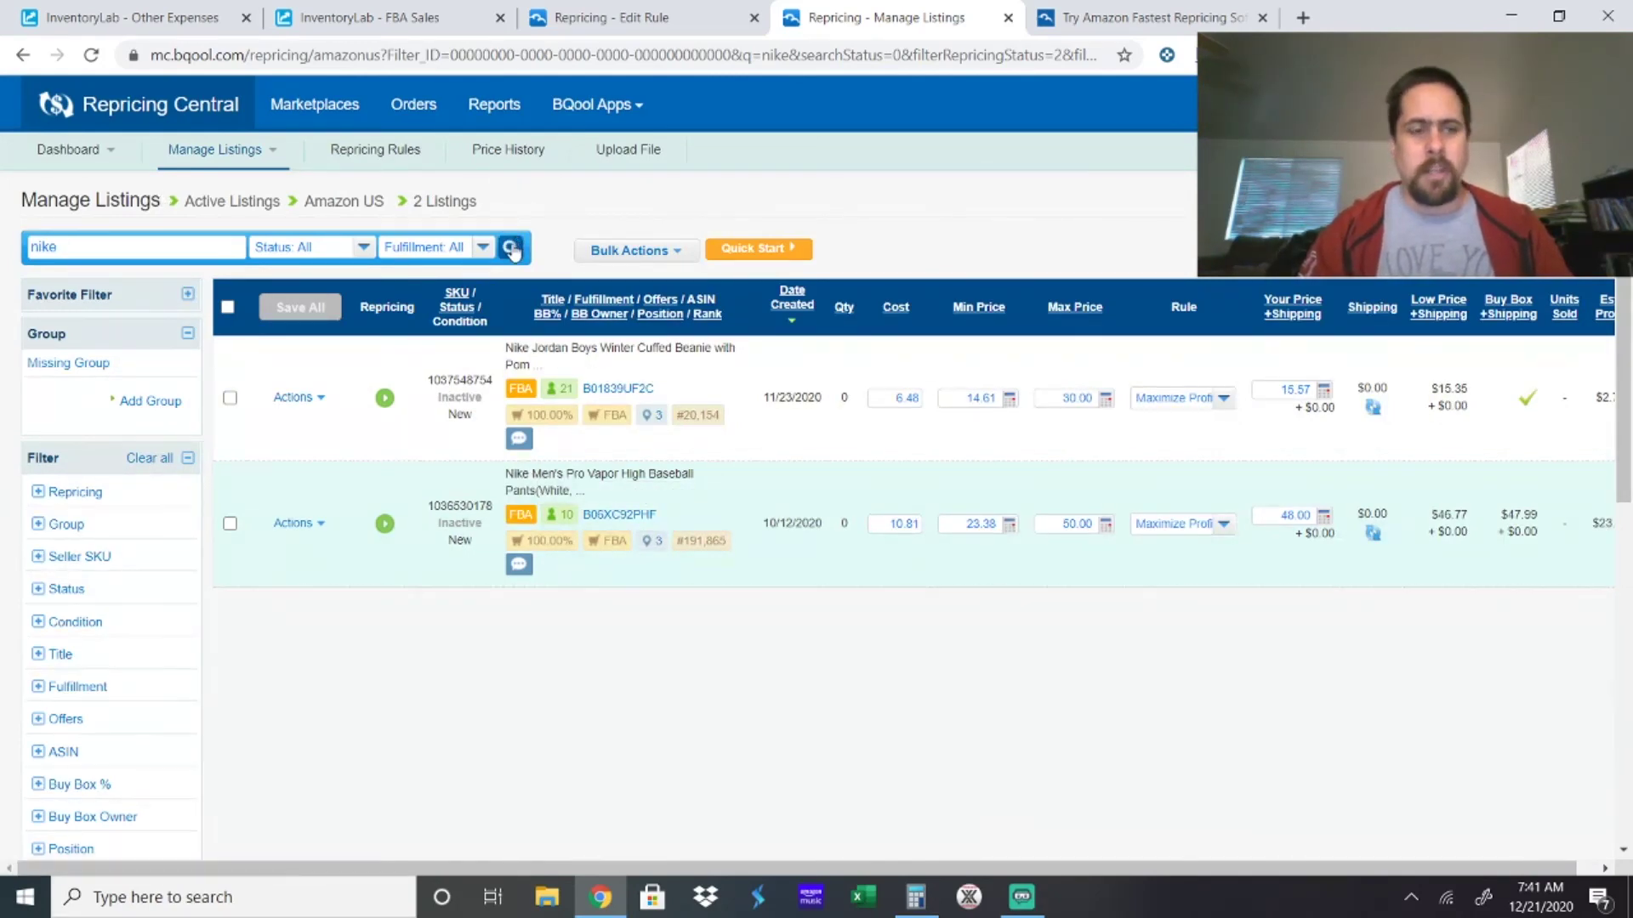
click(250, 149)
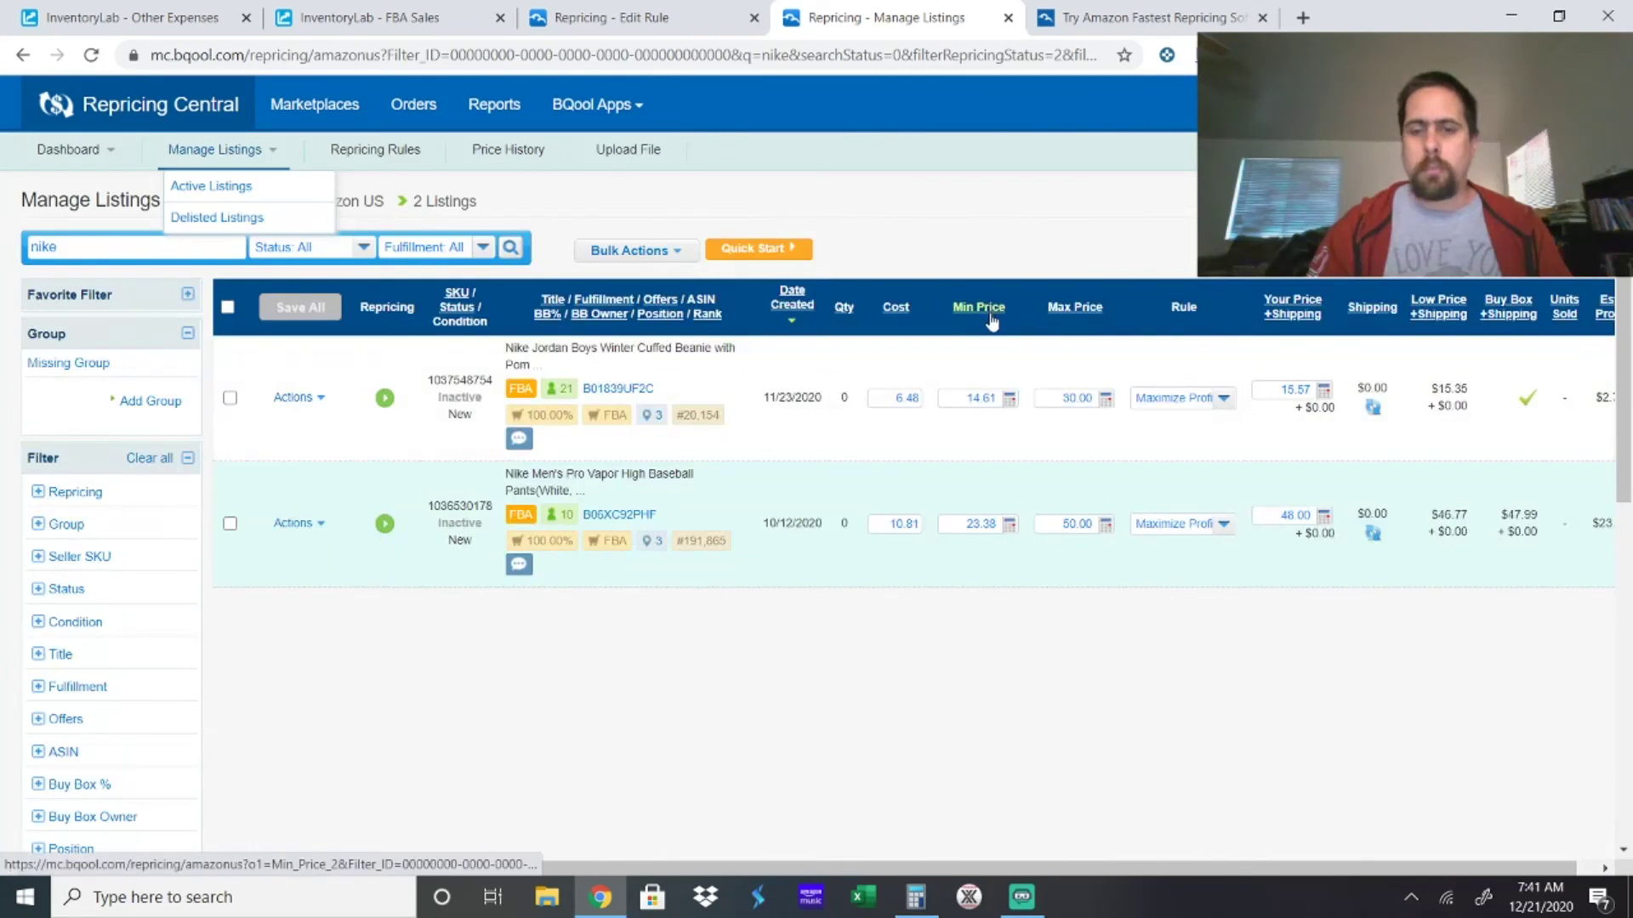
click(985, 316)
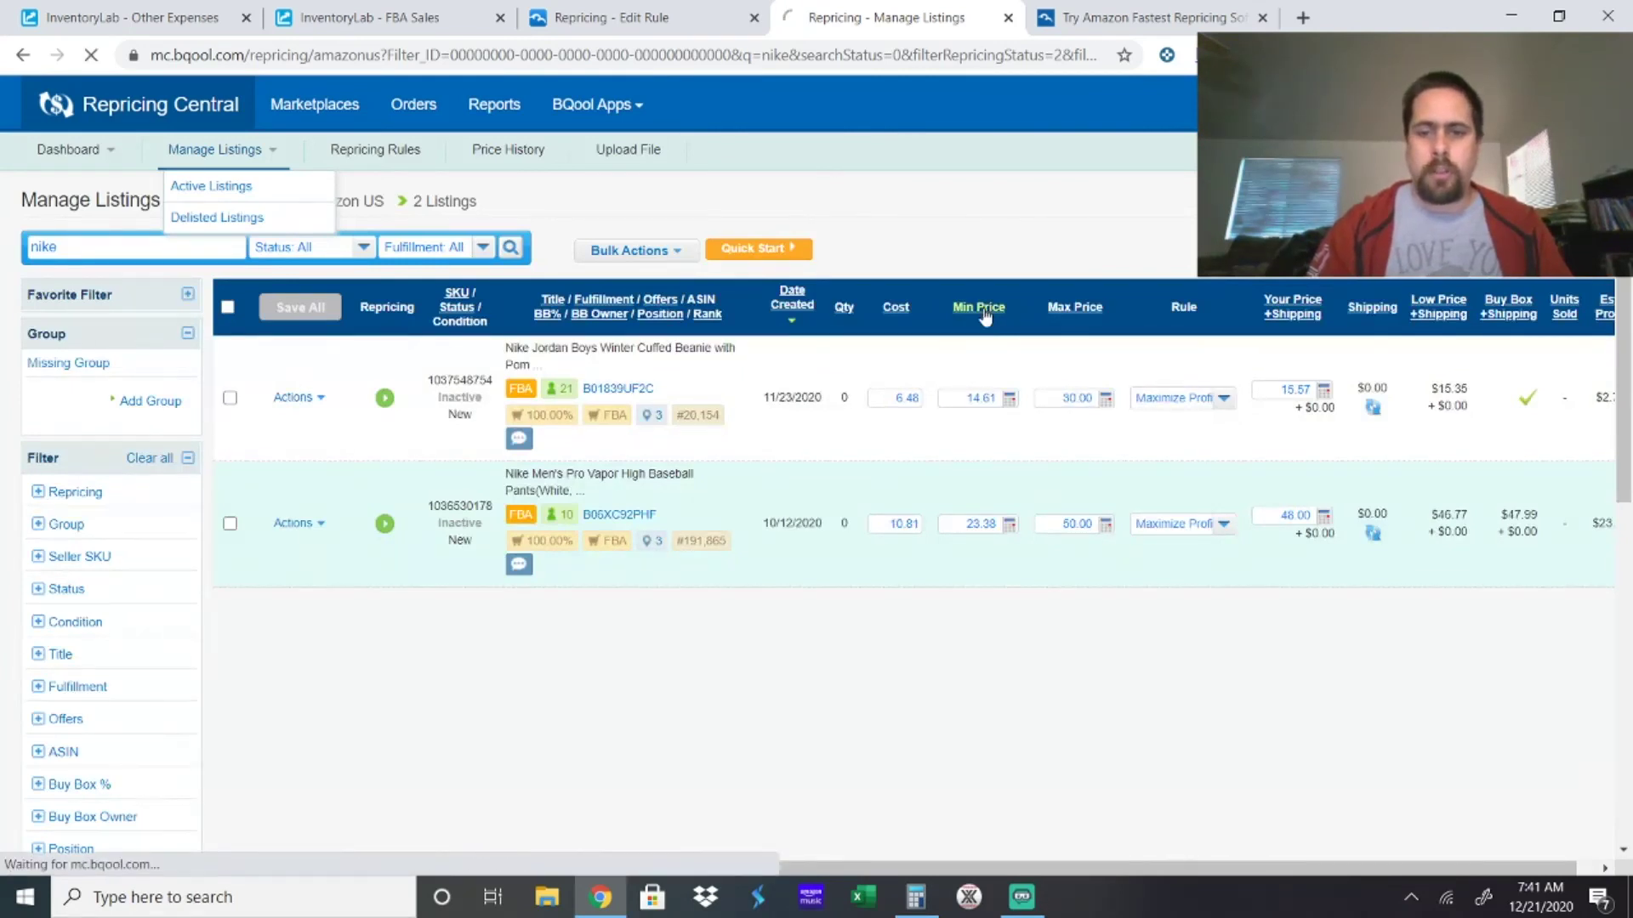